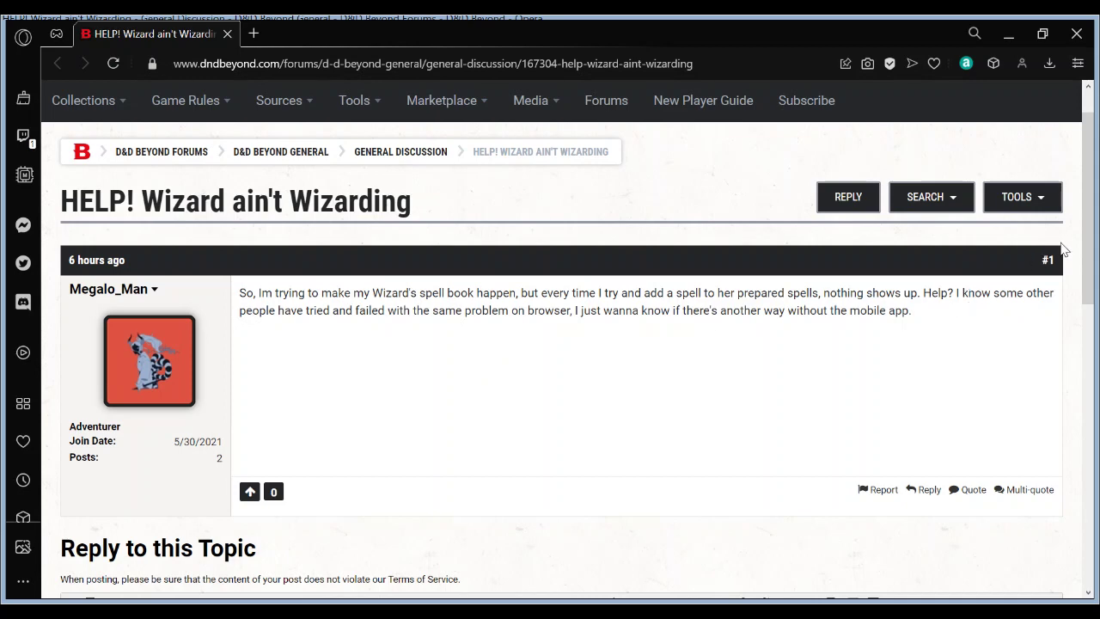
- Open the Character Builder in a new browser tab and start a character with the Standard creation method
{"action": "scroll", "coordinate": [1079, 245], "scroll_direction": "up", "scroll_amount": 1}
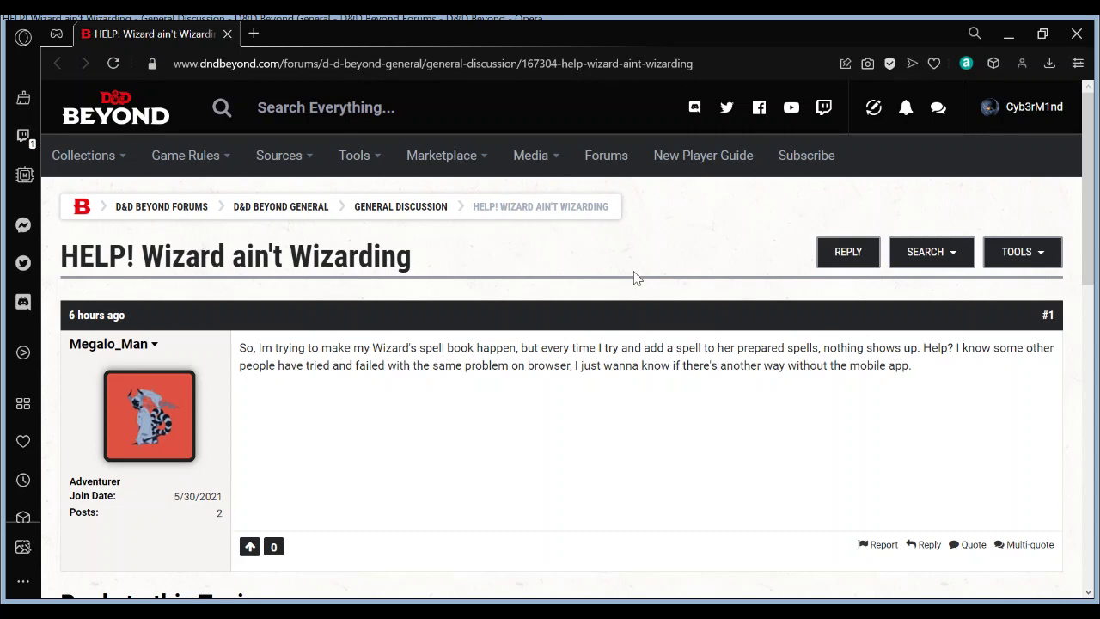
{"action": "mouse_move", "coordinate": [356, 170]}
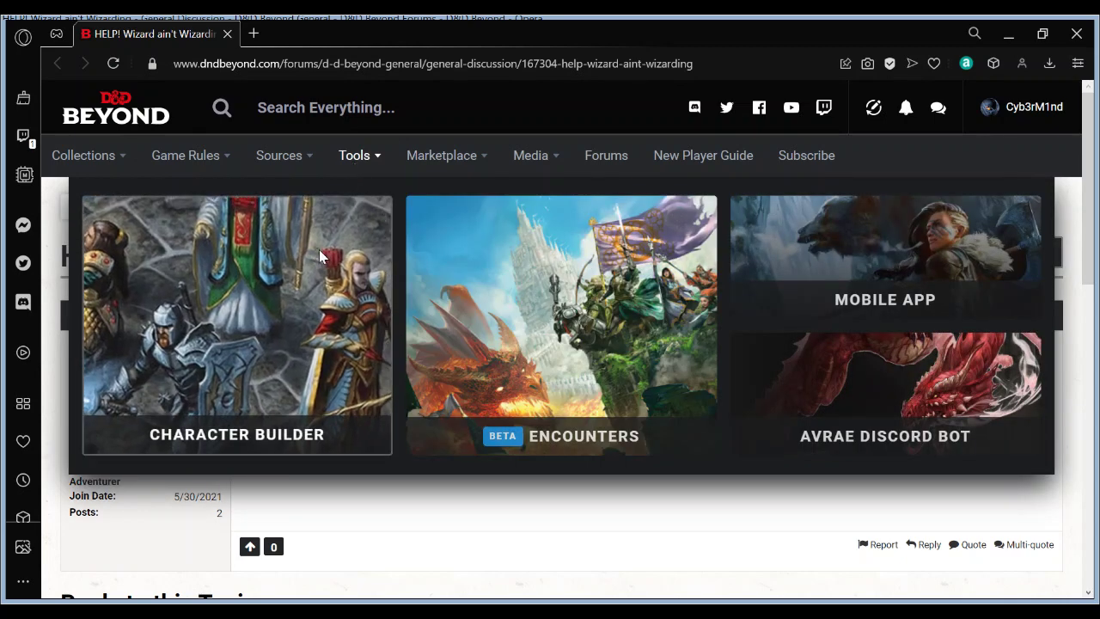
{"action": "middle_click", "coordinate": [350, 271]}
{"action": "left_click", "coordinate": [302, 36]}
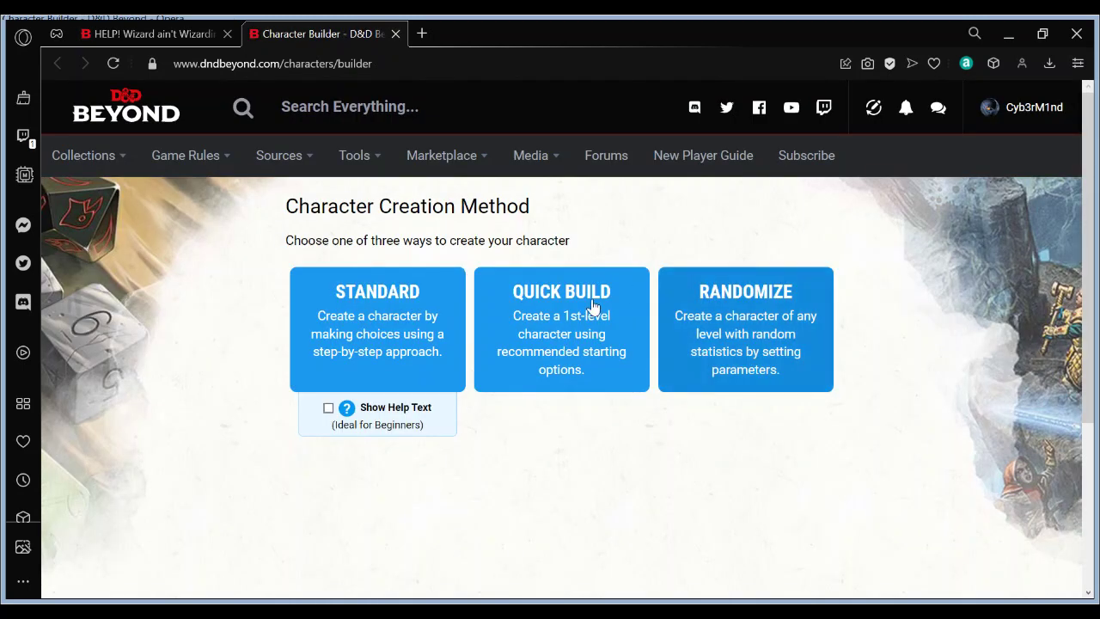
{"action": "left_click", "coordinate": [435, 327]}
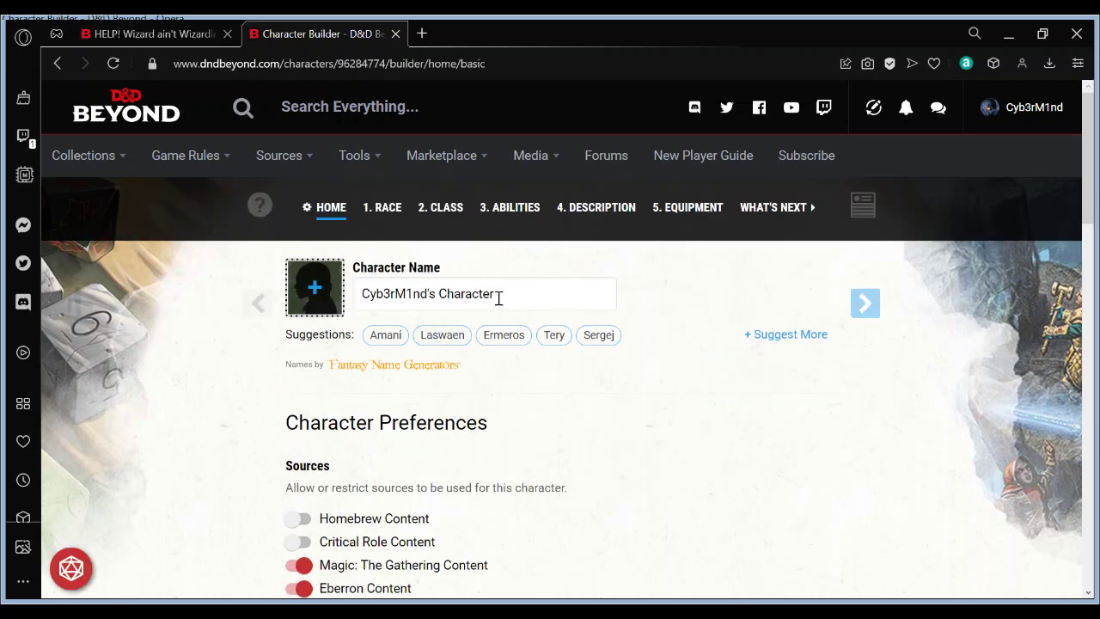
- Set the character name to "New Wizard"
{"action": "left_click", "coordinate": [498, 298]}
{"action": "left_click_drag", "start_coordinate": [498, 298], "coordinate": [359, 284]}
{"action": "type", "text": "New Wizard"}
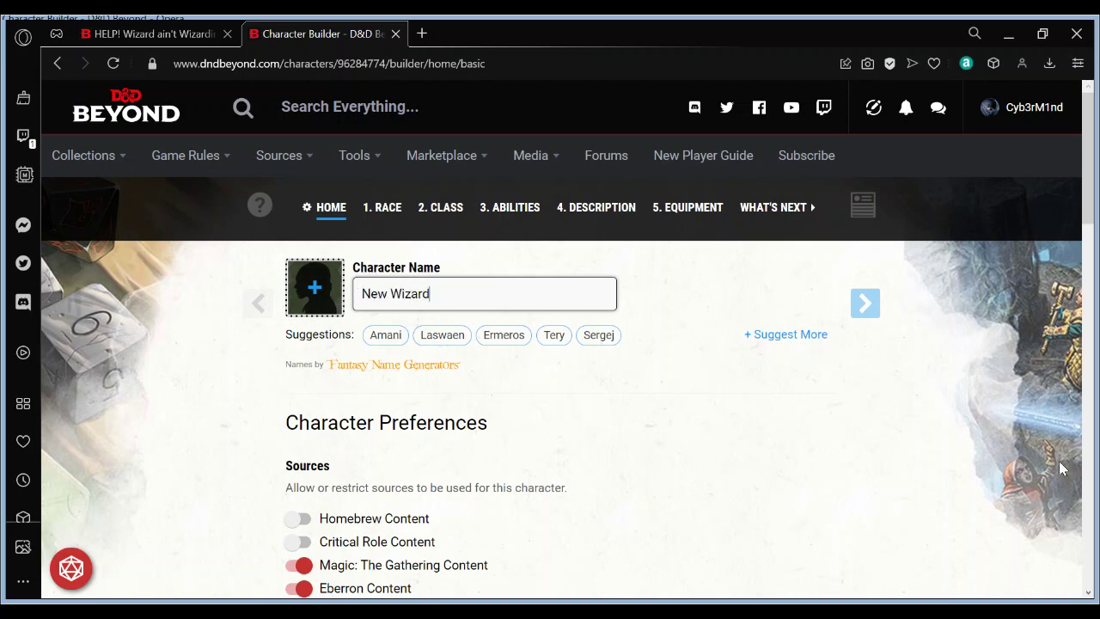
- Choose the Aarakocra race from Mordenkainen Presents: Monsters of the Multiverse for the character
{"action": "left_click", "coordinate": [389, 220]}
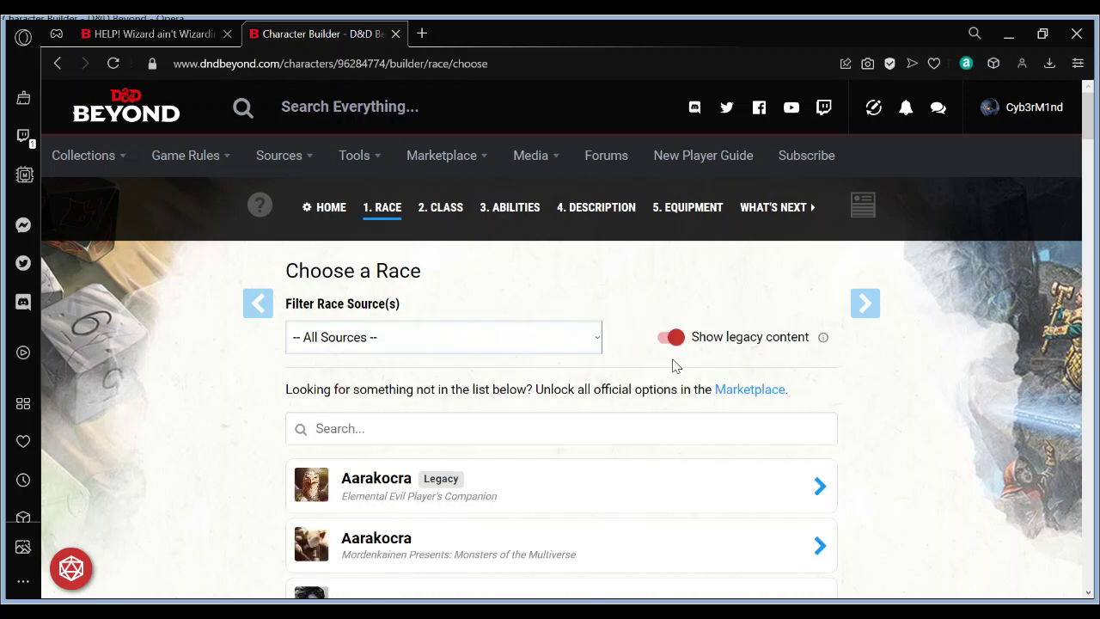
{"action": "left_click", "coordinate": [437, 542]}
{"action": "left_click", "coordinate": [651, 511]}
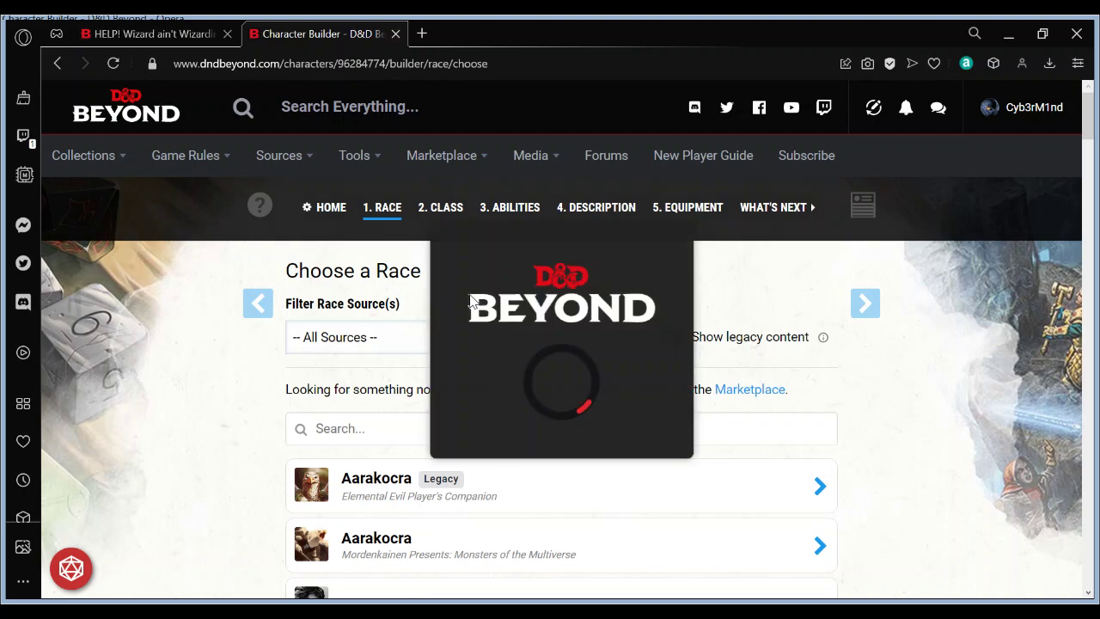
- Add the Wizard class to the character
{"action": "left_click", "coordinate": [440, 209]}
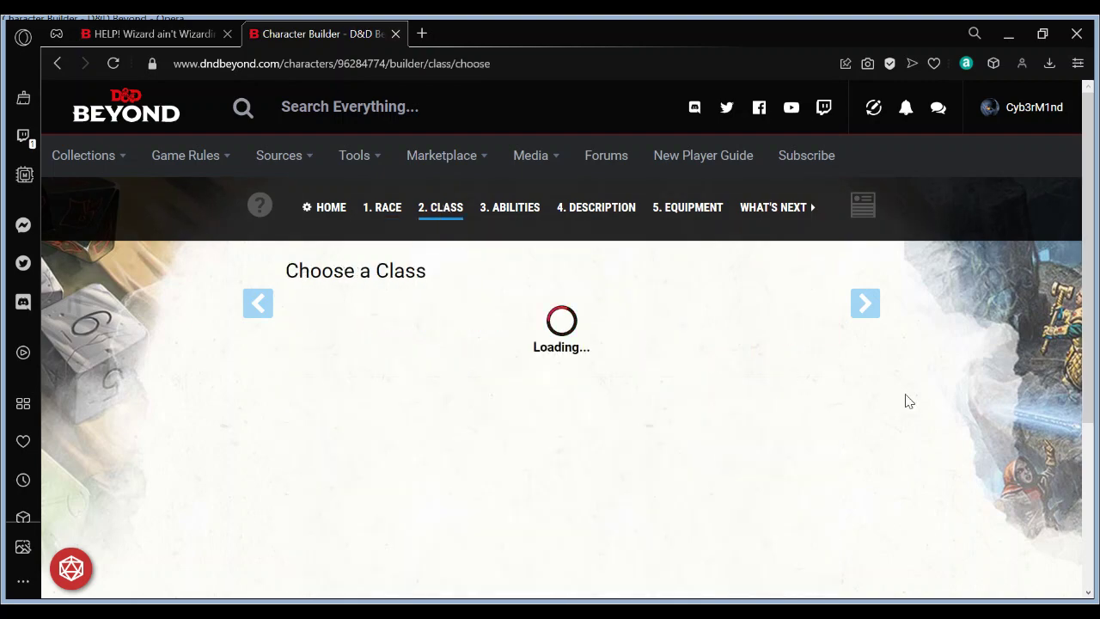
{"action": "scroll", "coordinate": [1094, 196], "scroll_direction": "down", "scroll_amount": 5}
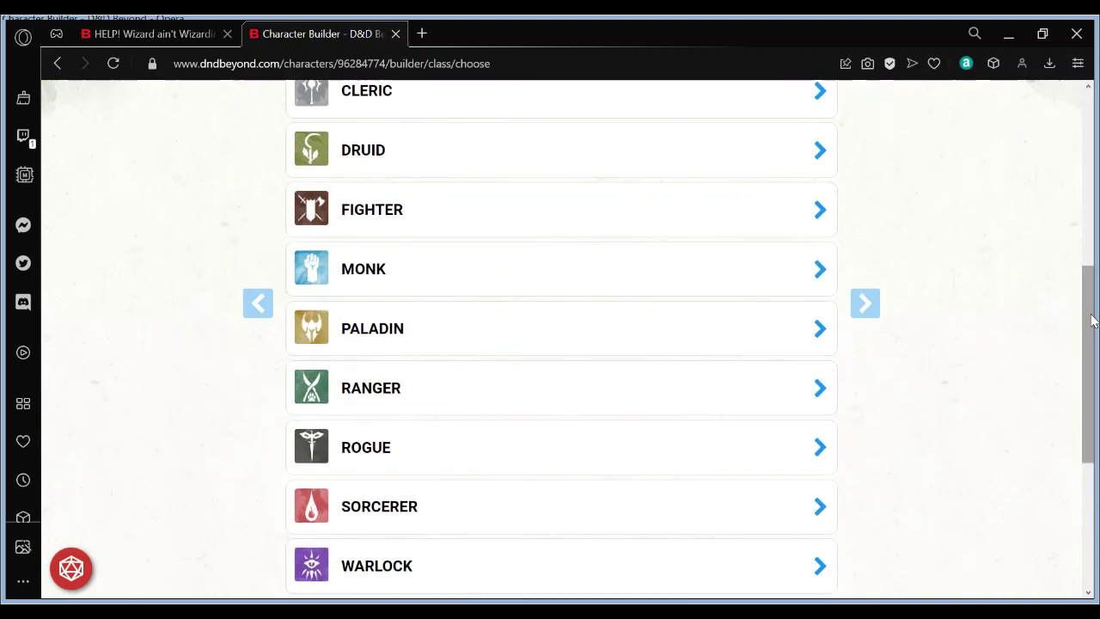
{"action": "scroll", "coordinate": [659, 357], "scroll_direction": "down", "scroll_amount": 3}
{"action": "left_click", "coordinate": [651, 375]}
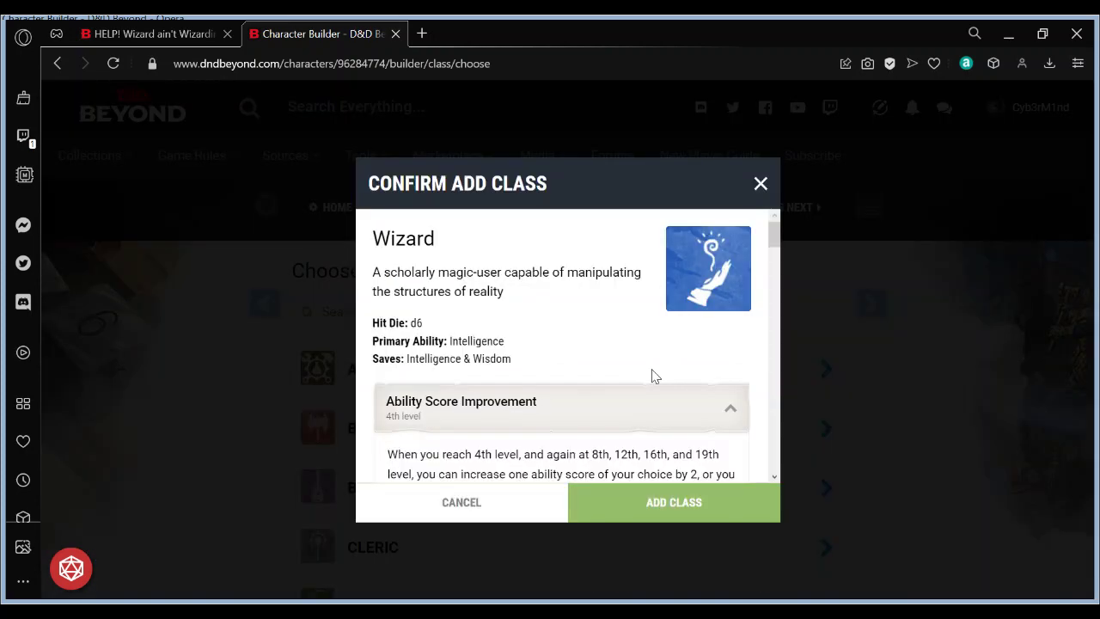
{"action": "left_click", "coordinate": [646, 505]}
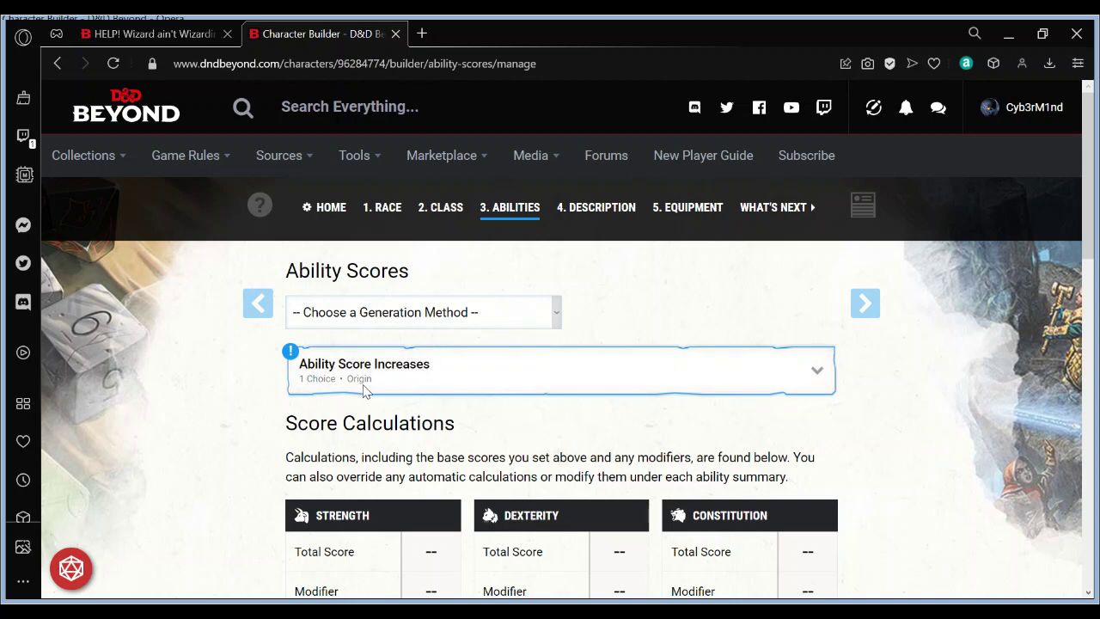
- Assign Standard Array ability scores: Strength 8, Dexterity 10, Constitution 12, Intelligence 15, Wisdom 13, Charisma 14
{"action": "key", "text": "Down"}
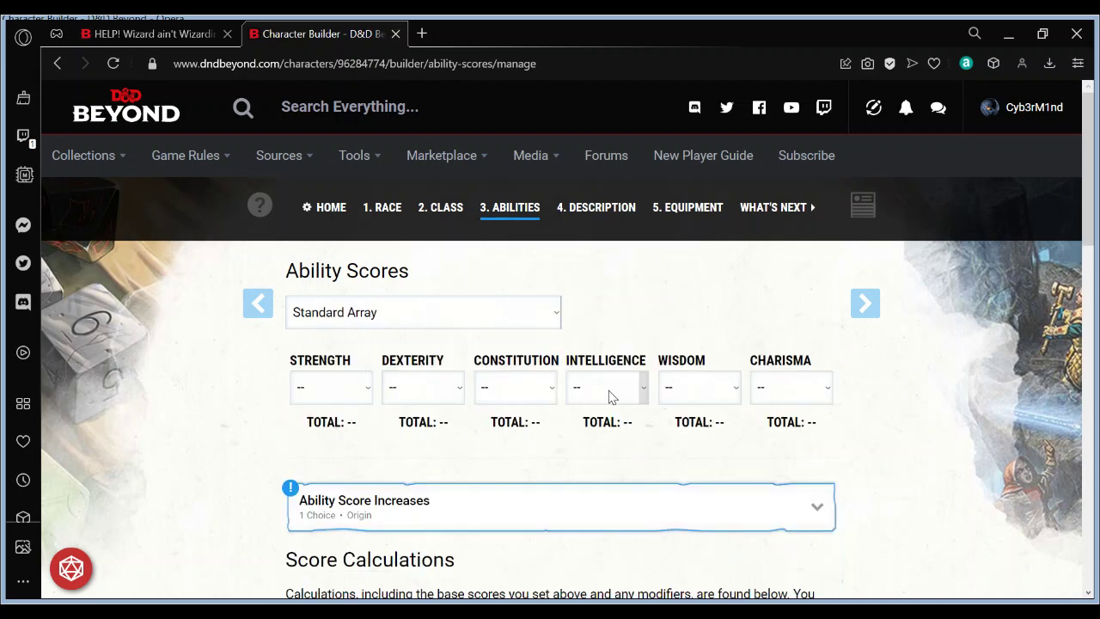
{"action": "key", "text": "Down"}
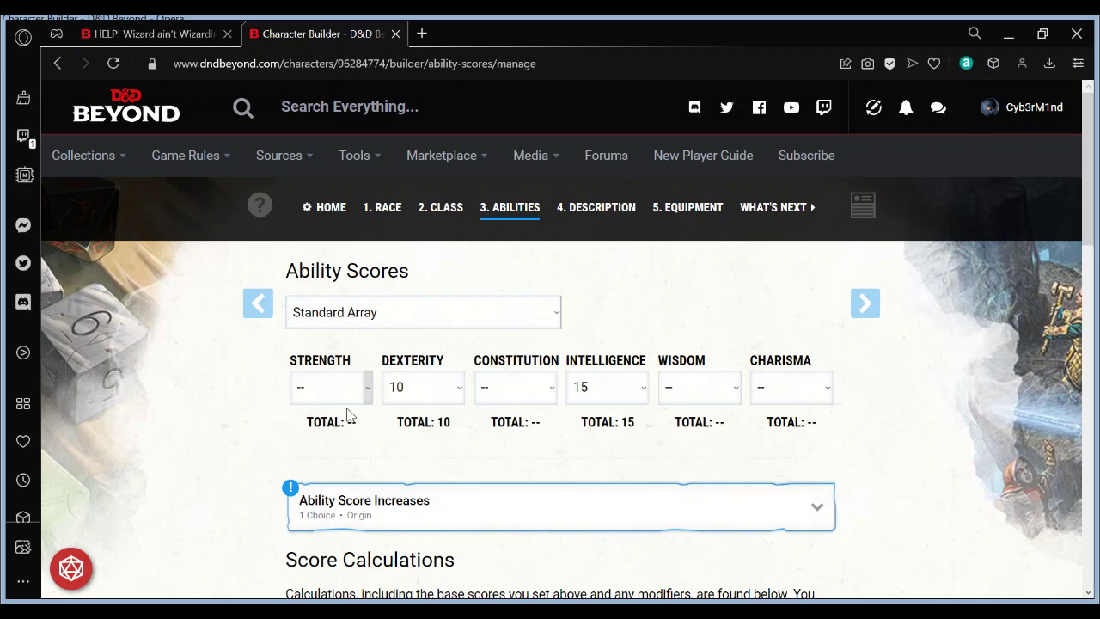
{"action": "left_click", "coordinate": [513, 396]}
{"action": "left_click", "coordinate": [523, 427]}
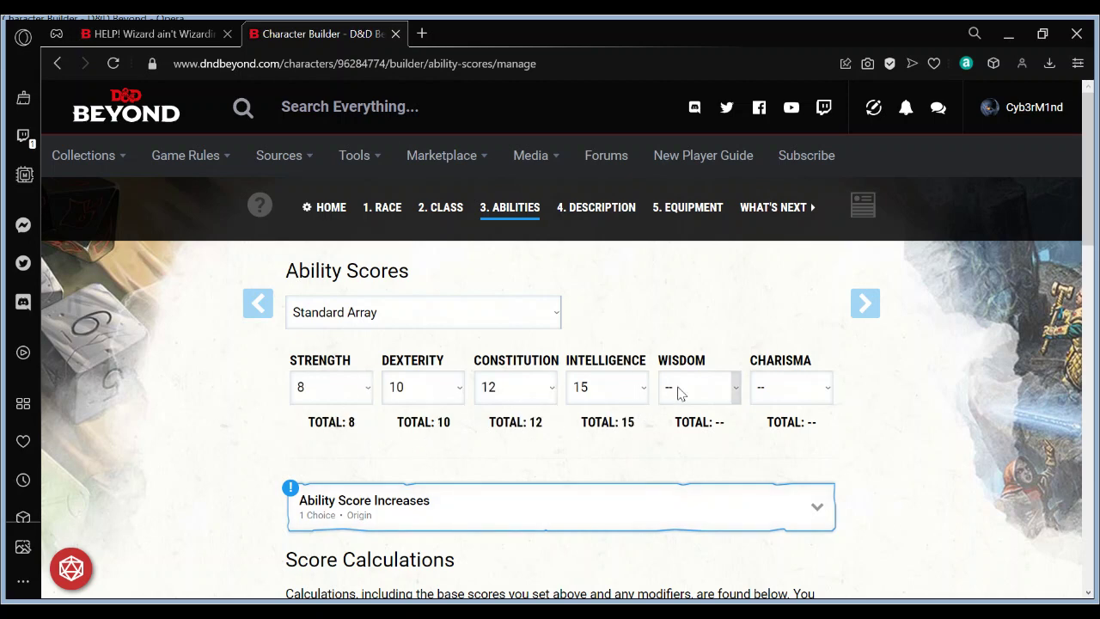
{"action": "left_click", "coordinate": [720, 421]}
{"action": "left_click", "coordinate": [798, 442]}
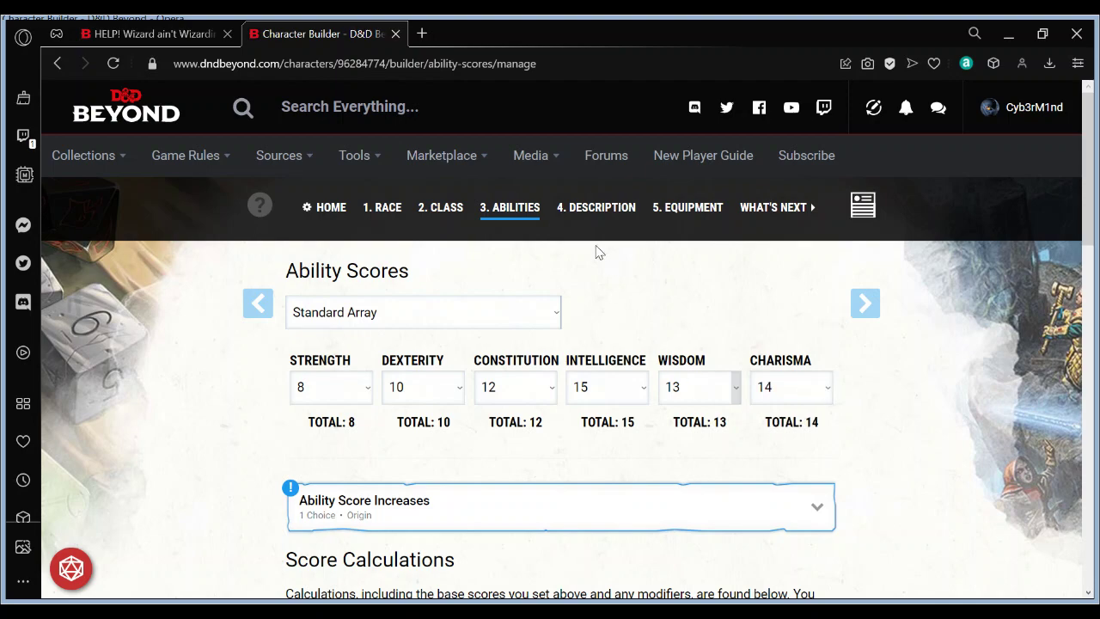
- Set the Ability Score Increases to three scores (+1 / +1 / +1) and assign the first increase to Intelligence
{"action": "left_click", "coordinate": [587, 498]}
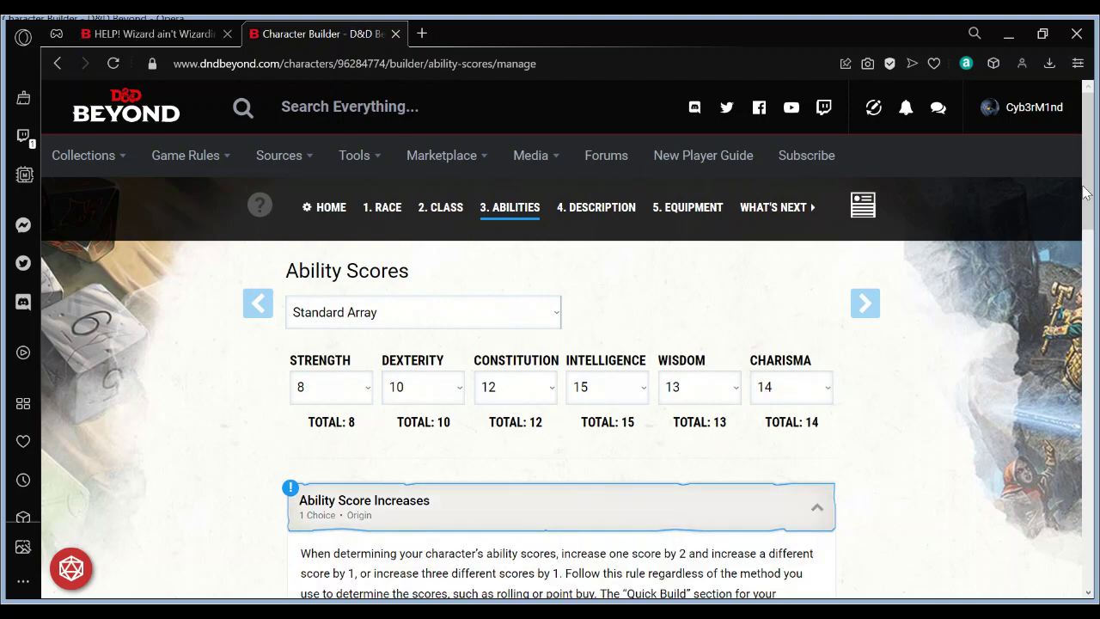
{"action": "scroll", "coordinate": [708, 314], "scroll_direction": "down", "scroll_amount": 3}
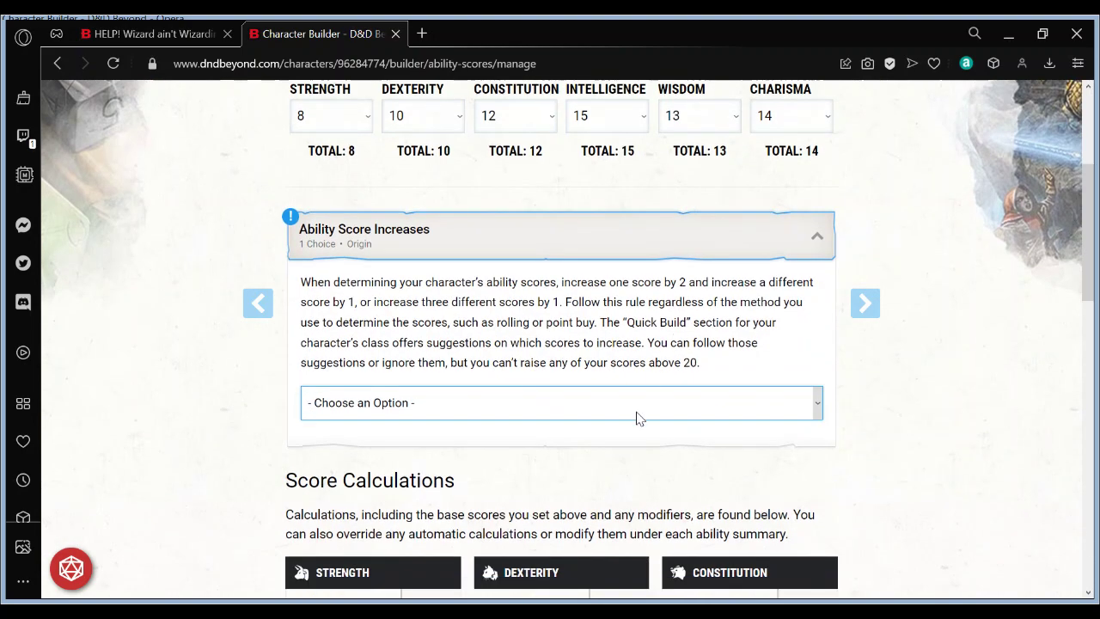
{"action": "left_click", "coordinate": [541, 449]}
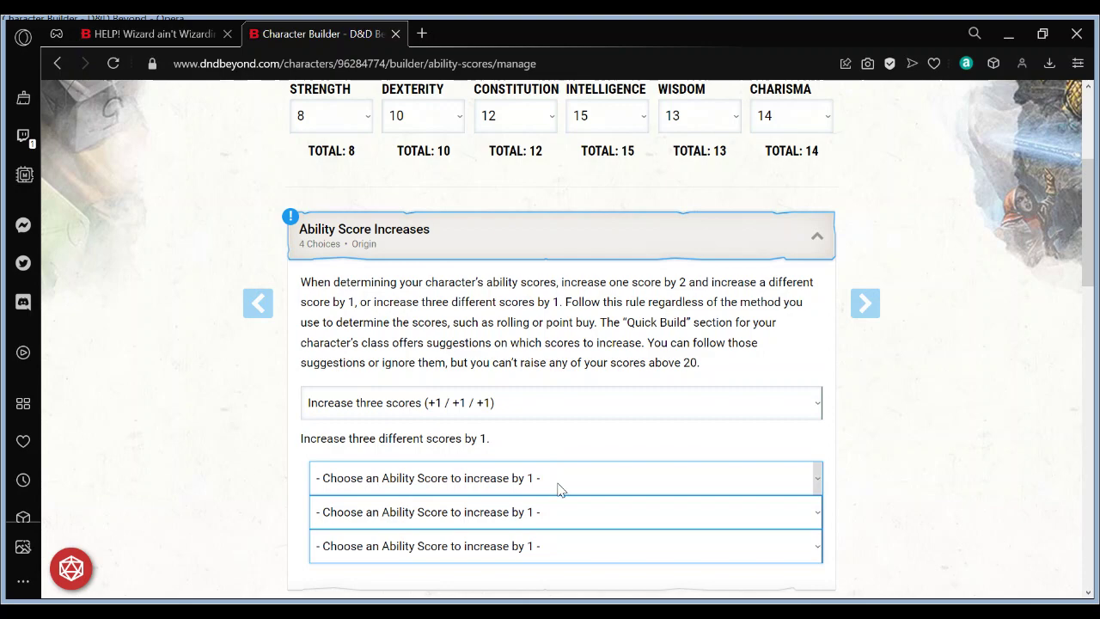
{"action": "left_click", "coordinate": [483, 421]}
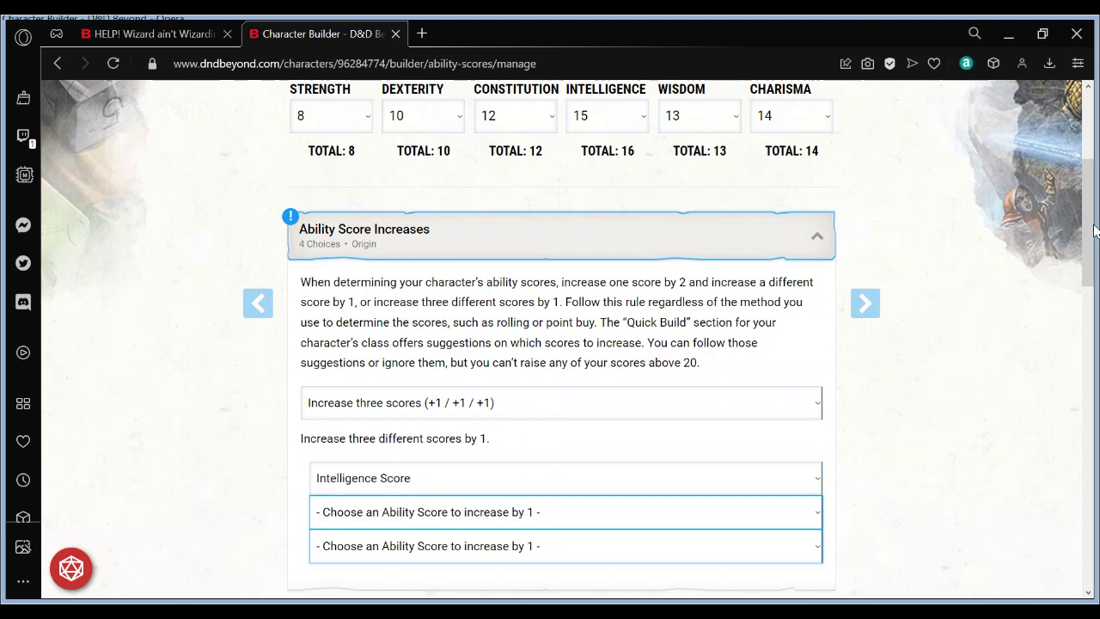
- Open the finished character sheet and look at its character management options
{"action": "left_click_drag", "start_coordinate": [1087, 199], "coordinate": [1085, 135]}
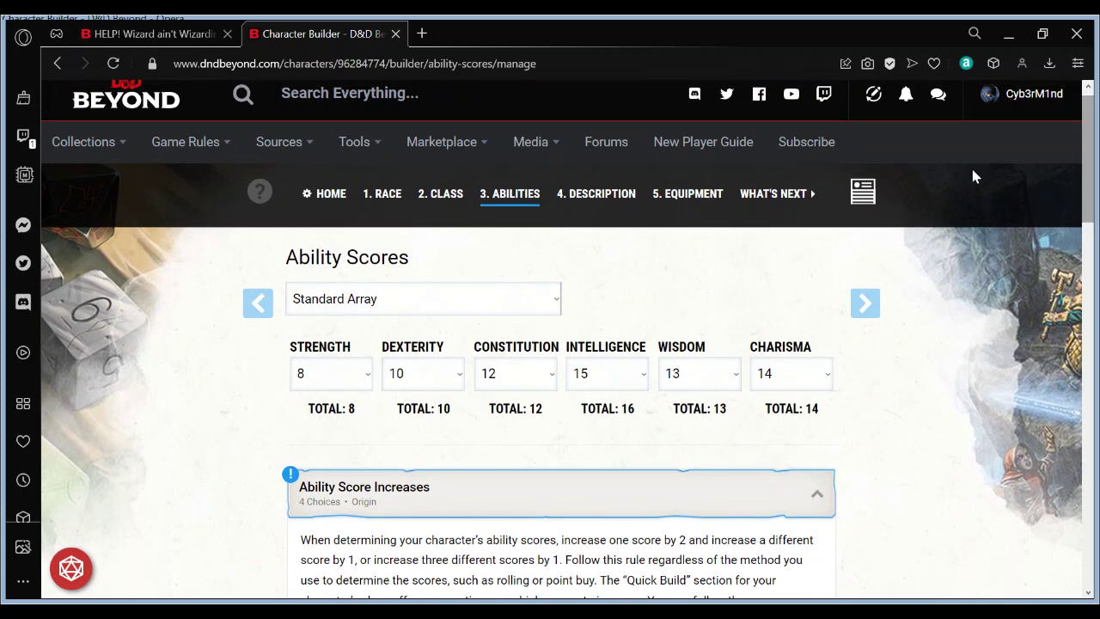
{"action": "left_click", "coordinate": [851, 197]}
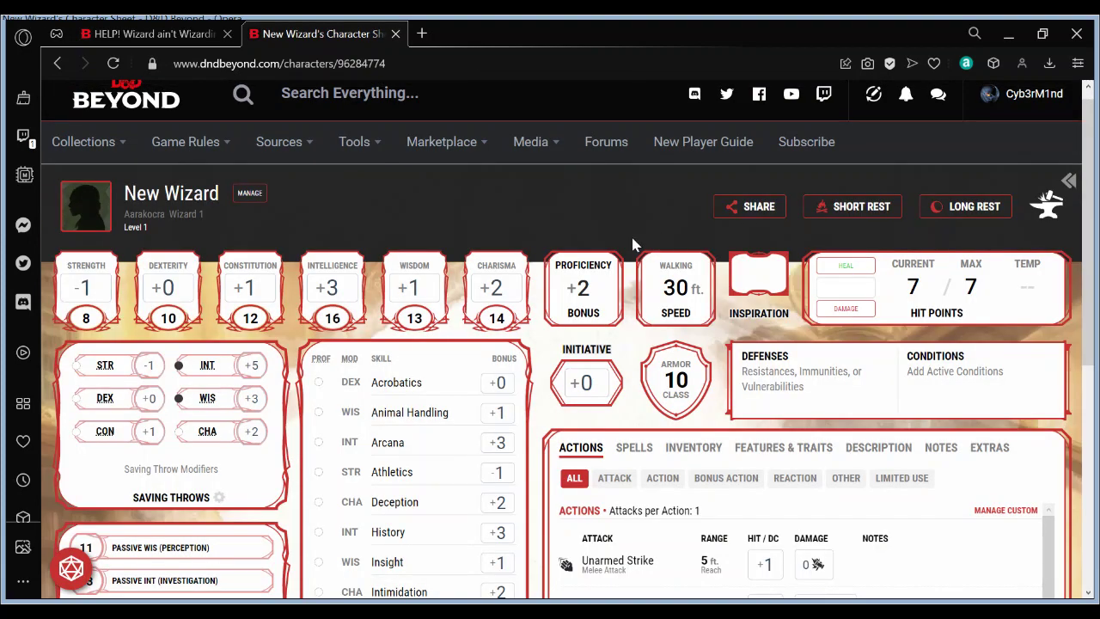
{"action": "left_click", "coordinate": [249, 195]}
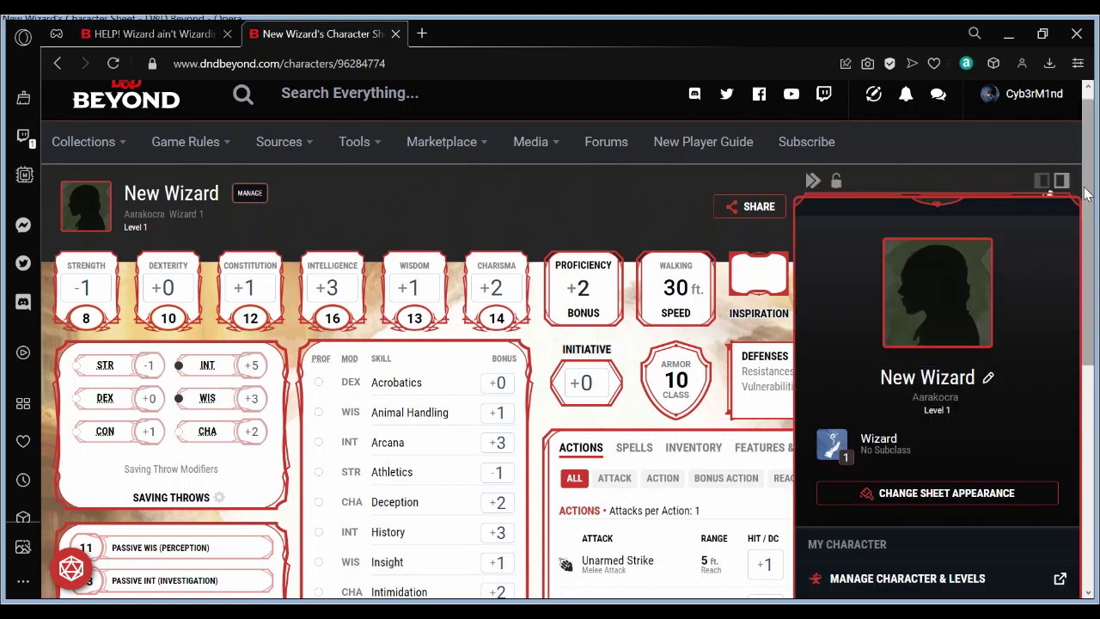
{"action": "left_click", "coordinate": [605, 192]}
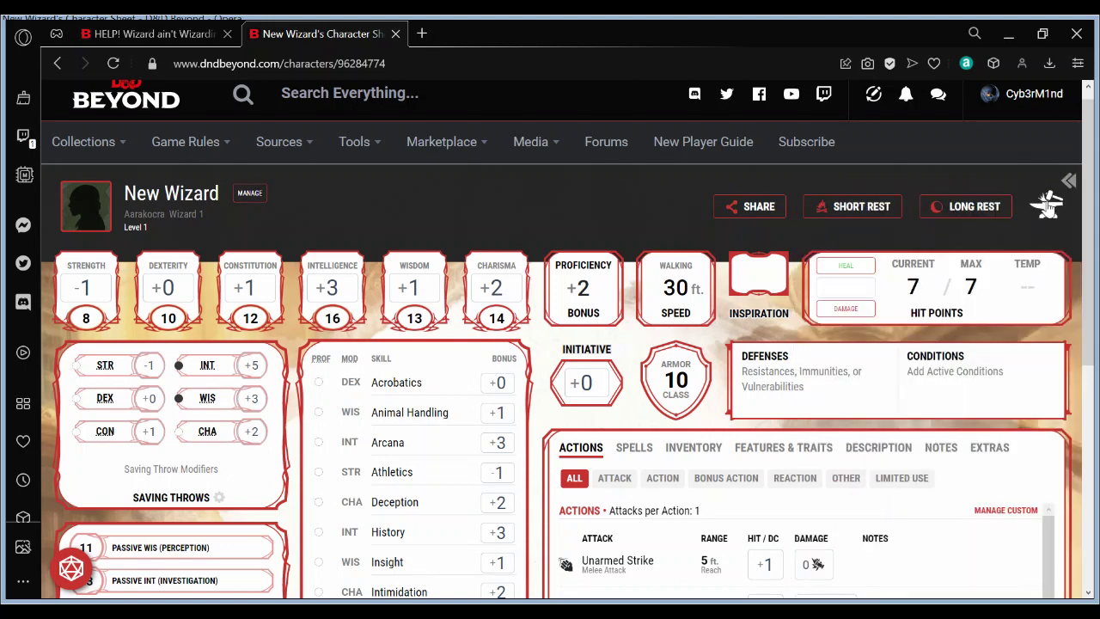
- Return to the character builder and expand the Add Spells section of the Wizard's spells
{"action": "left_click", "coordinate": [1048, 209]}
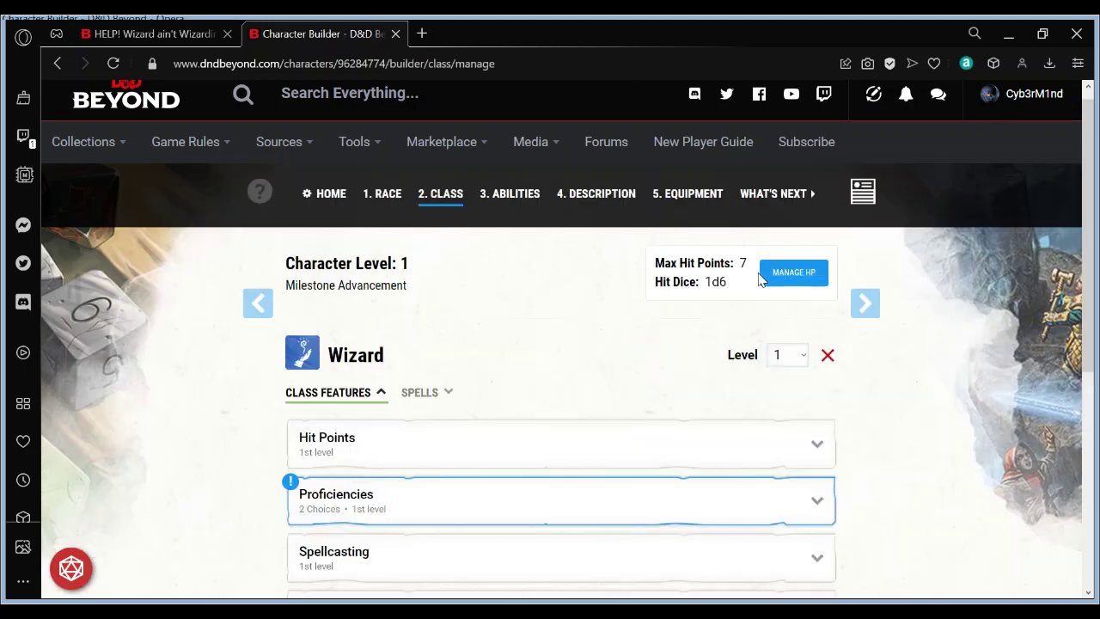
{"action": "left_click", "coordinate": [419, 398]}
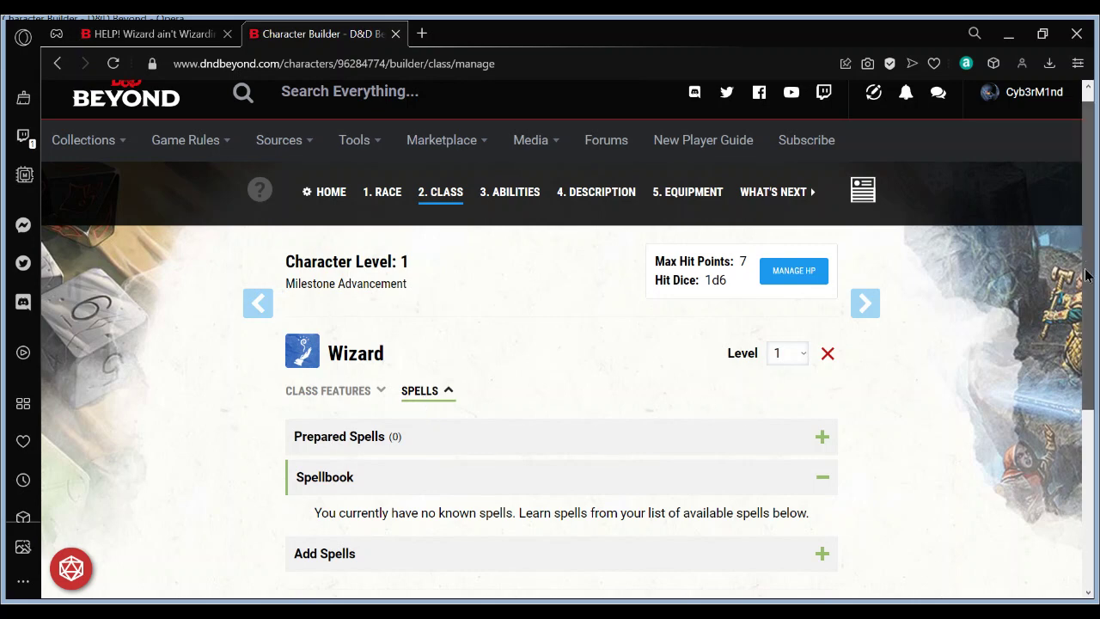
{"action": "scroll", "coordinate": [588, 382], "scroll_direction": "down", "scroll_amount": 3}
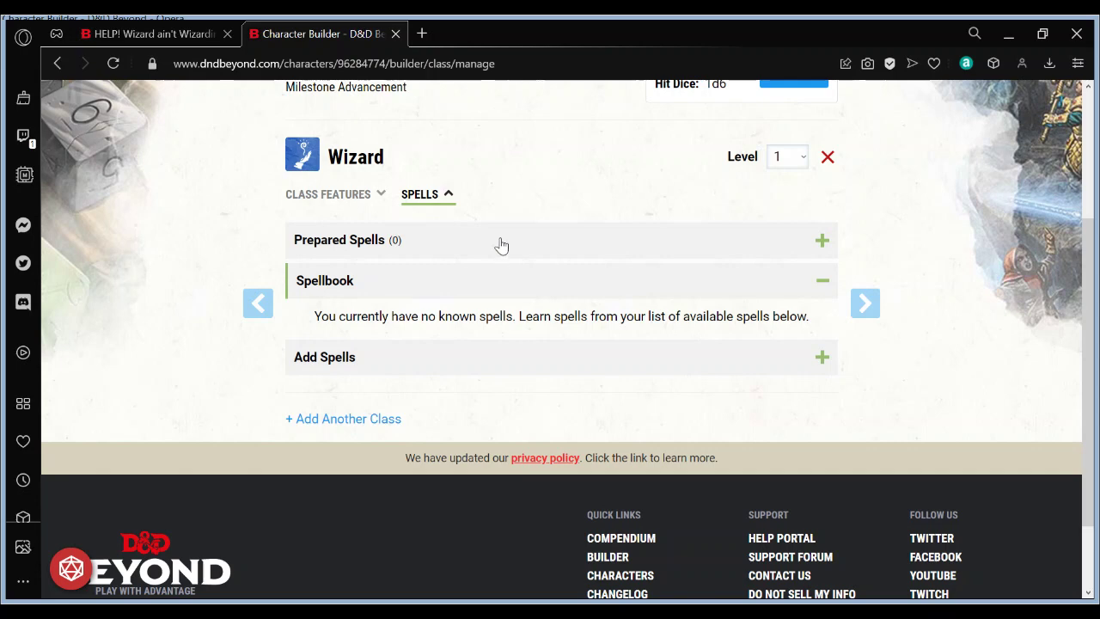
{"action": "left_click", "coordinate": [553, 371]}
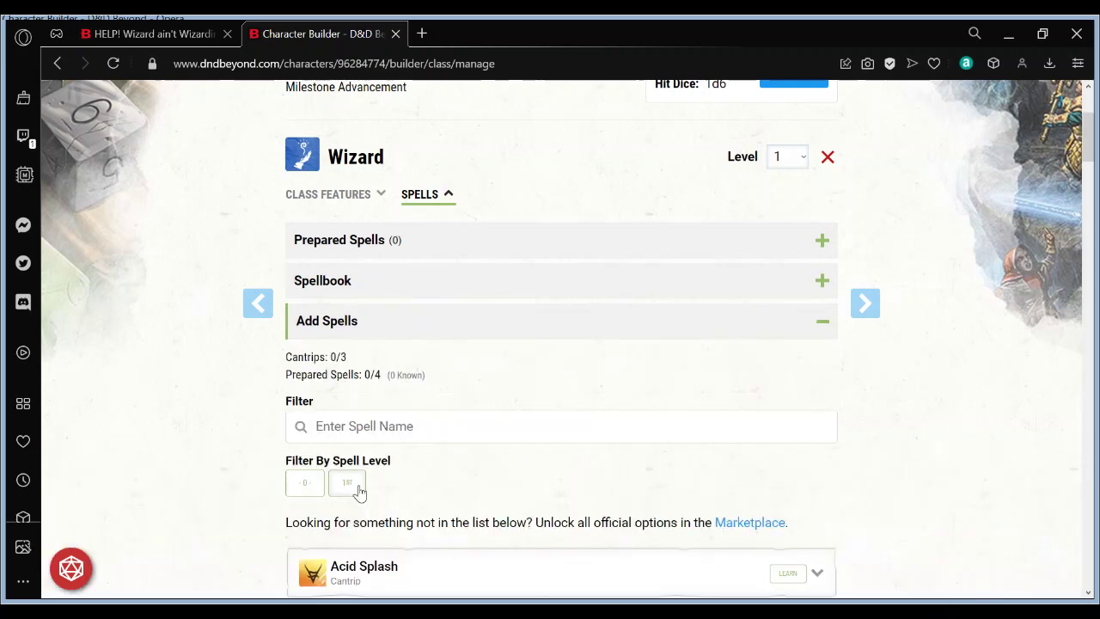
- Filter the available spells to 1st level and learn Absorb Elements, Alarm and Burning Hands
{"action": "left_click", "coordinate": [356, 488]}
{"action": "left_click_drag", "start_coordinate": [1091, 176], "coordinate": [1090, 216]}
{"action": "left_click", "coordinate": [787, 174]}
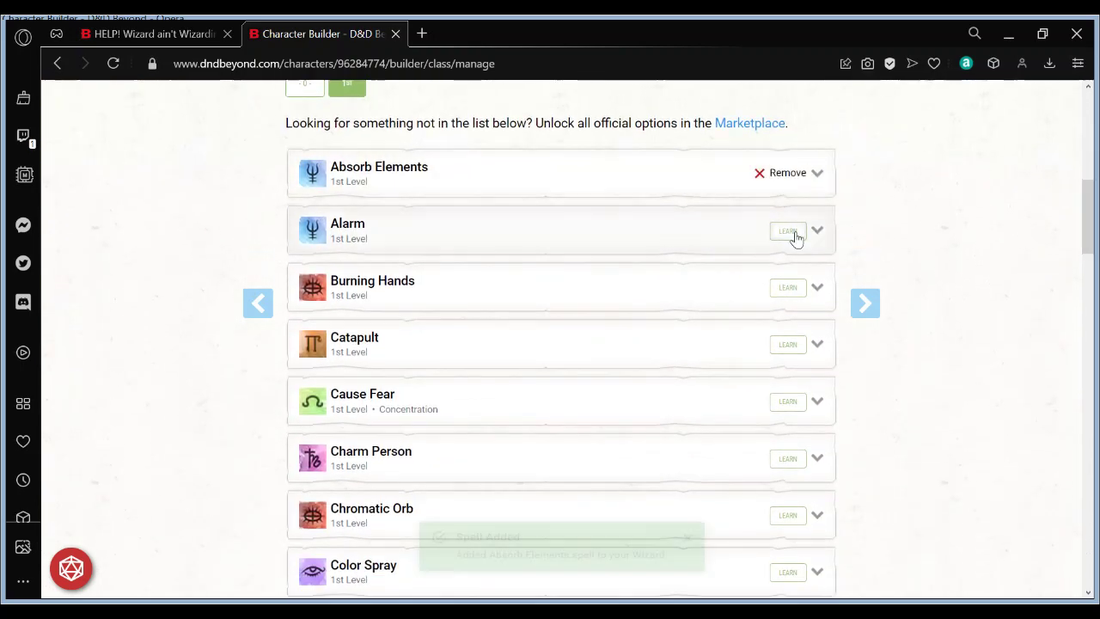
{"action": "left_click", "coordinate": [787, 231]}
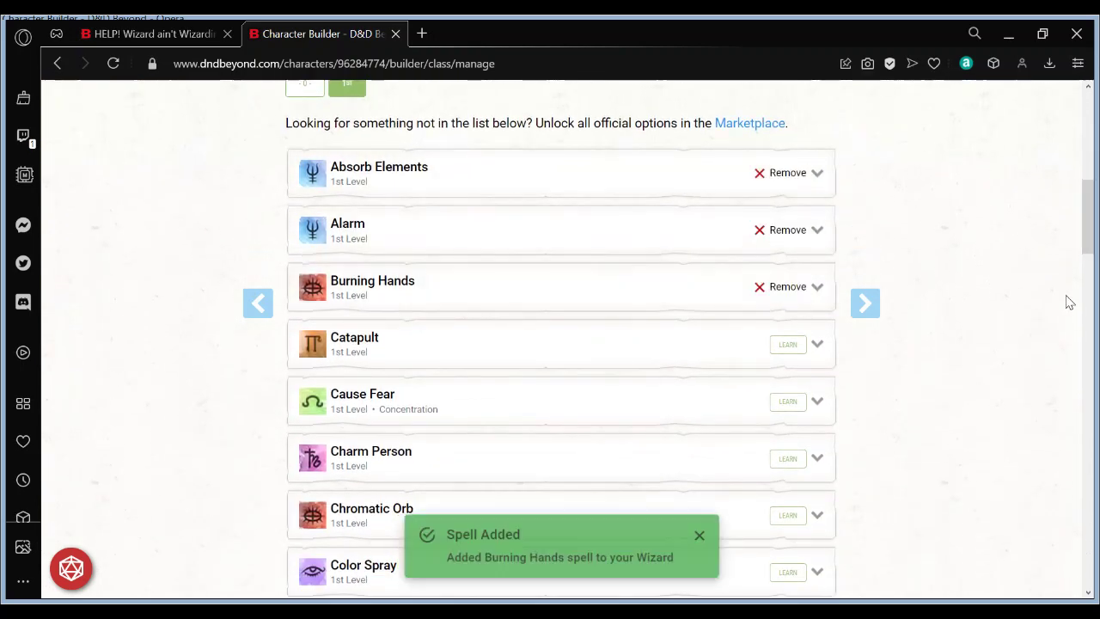
- Close the Add Spells section and prepare Absorb Elements, Alarm and Burning Hands from the Spellbook
{"action": "left_click_drag", "start_coordinate": [1091, 211], "coordinate": [1091, 162]}
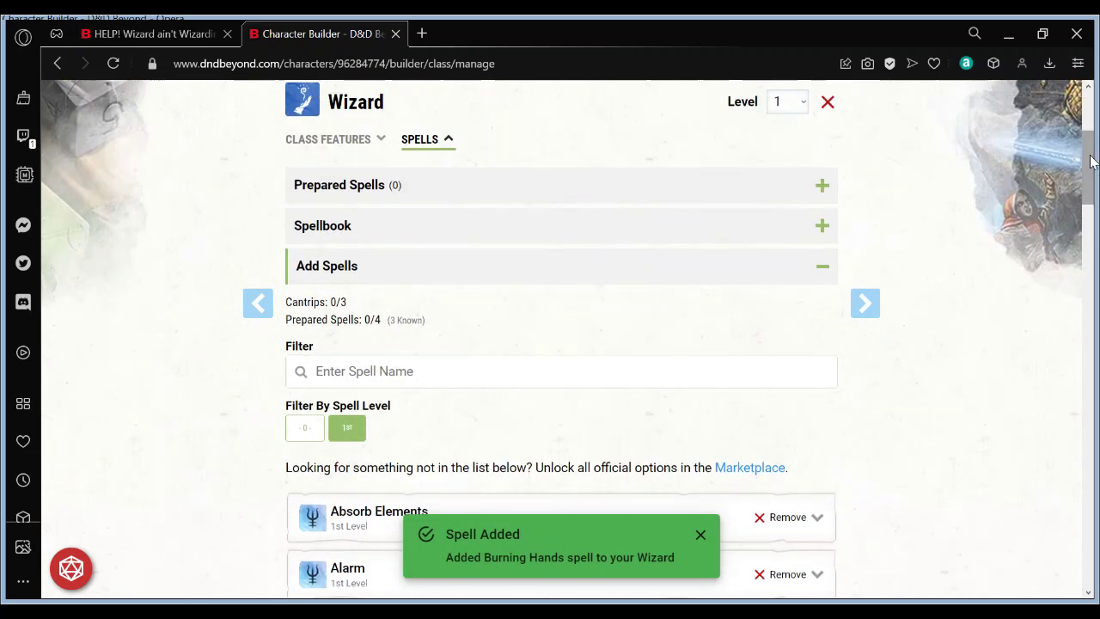
{"action": "left_click", "coordinate": [807, 268]}
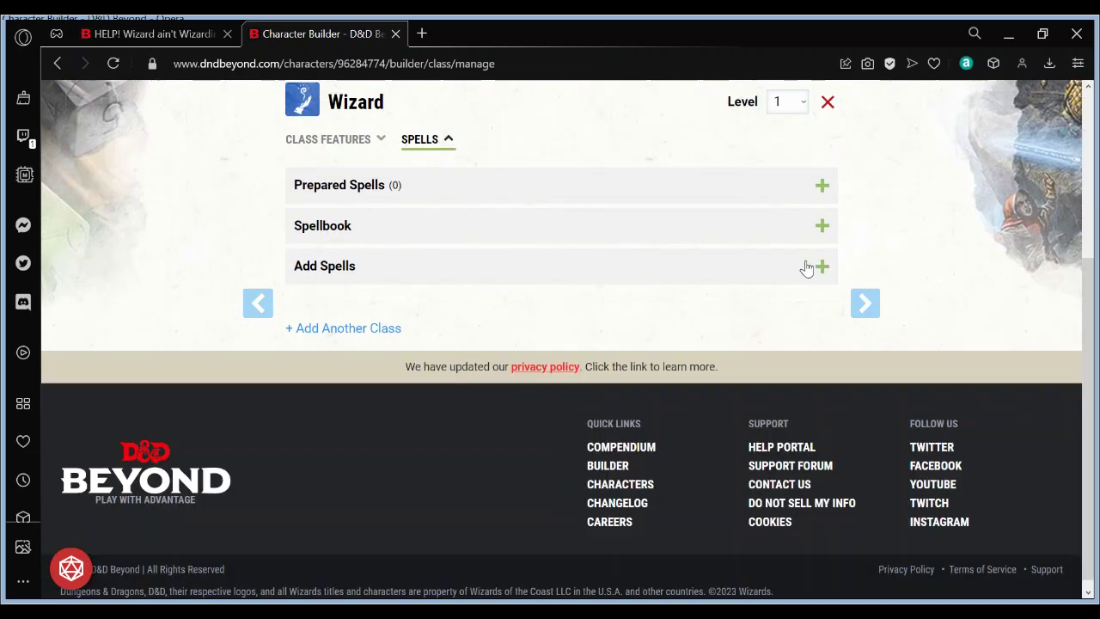
{"action": "left_click", "coordinate": [730, 231]}
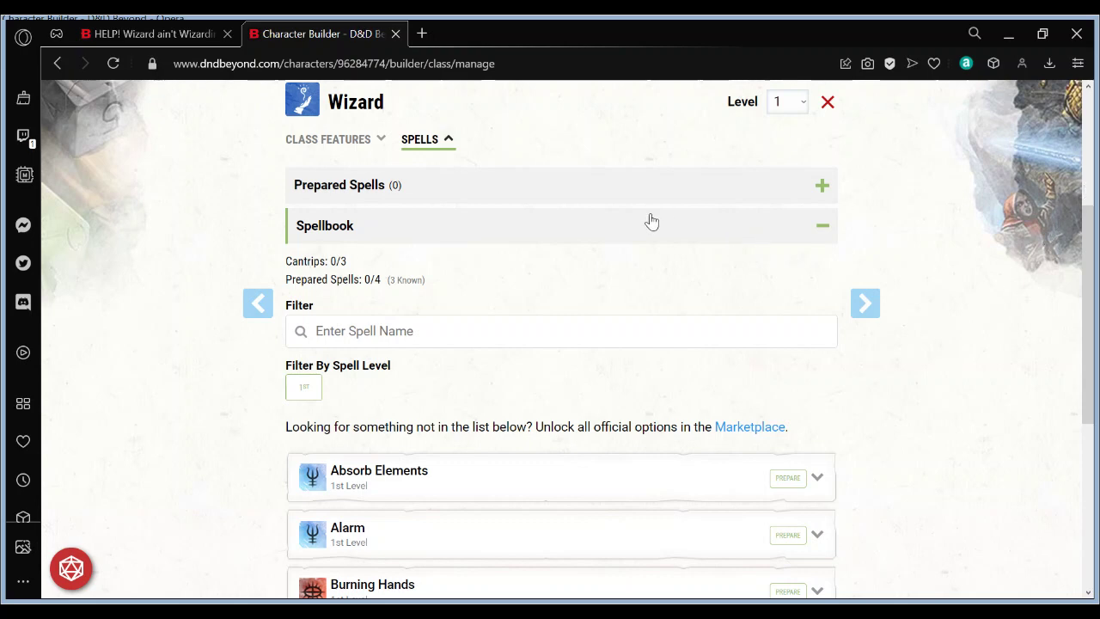
{"action": "left_click_drag", "start_coordinate": [1089, 213], "coordinate": [1091, 289]}
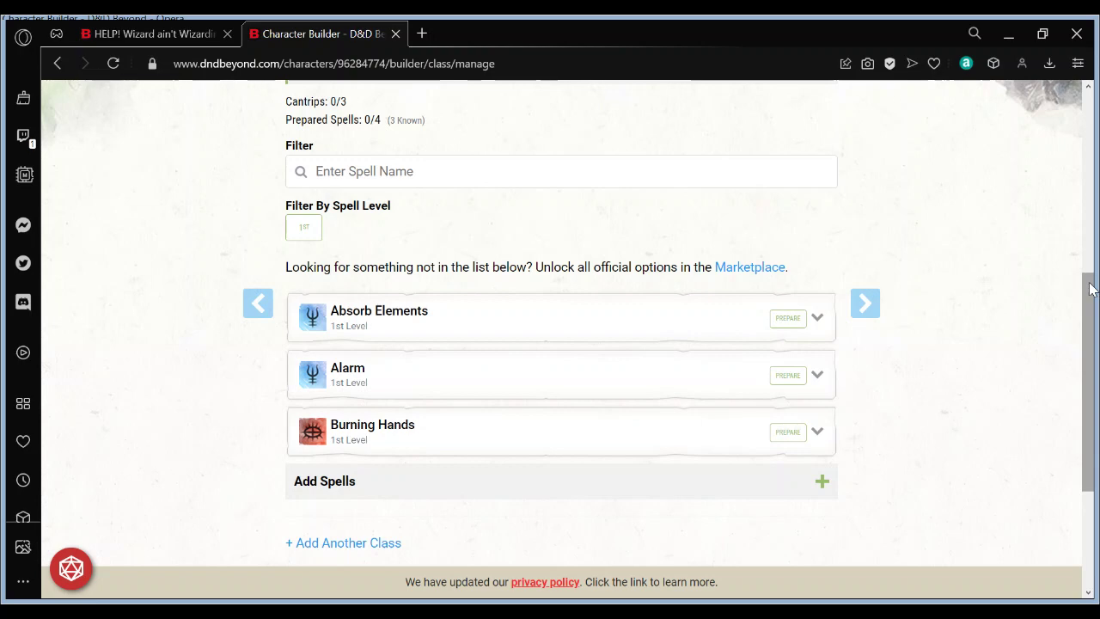
{"action": "left_click", "coordinate": [787, 317]}
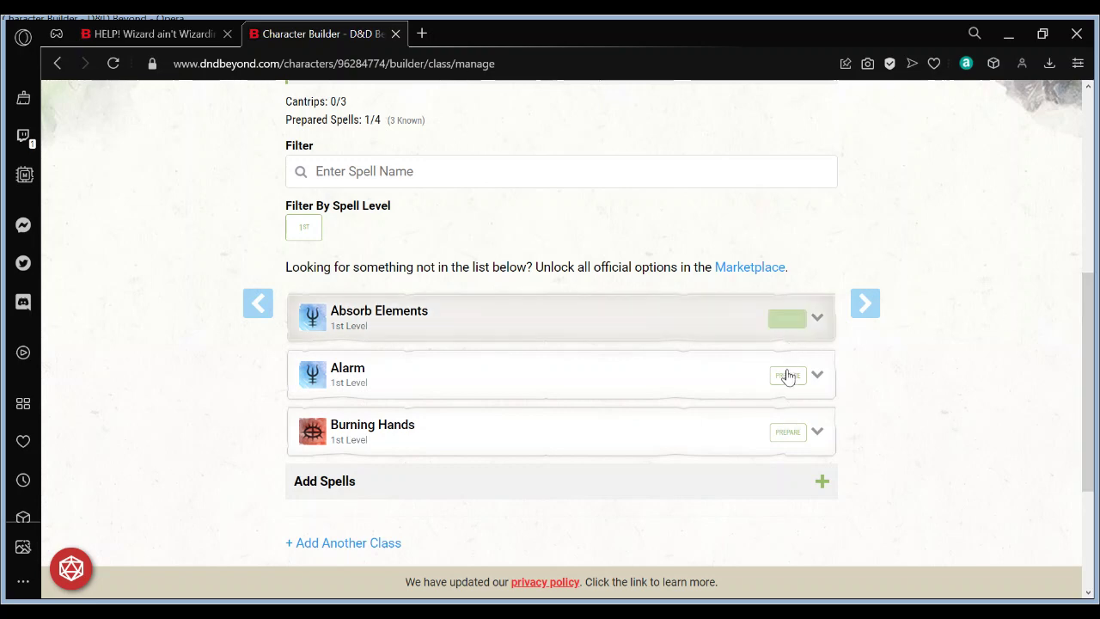
{"action": "left_click", "coordinate": [787, 376]}
{"action": "left_click", "coordinate": [787, 432]}
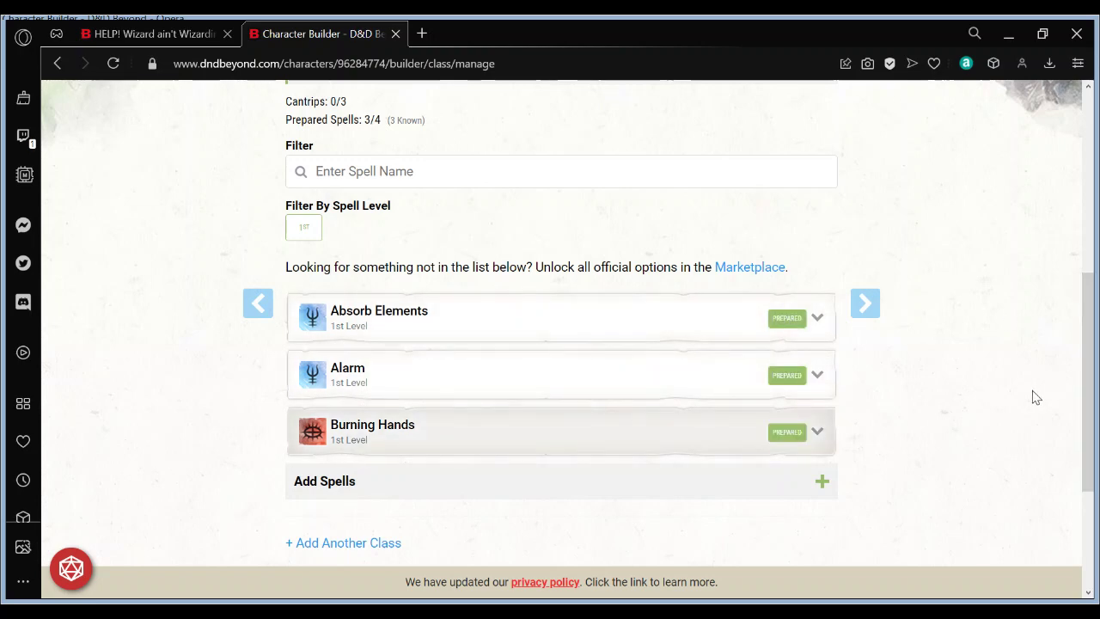
- Collapse the Spellbook section and review the Wizard's Prepared Spells section in the character builder
{"action": "left_click_drag", "start_coordinate": [1092, 393], "coordinate": [1090, 368]}
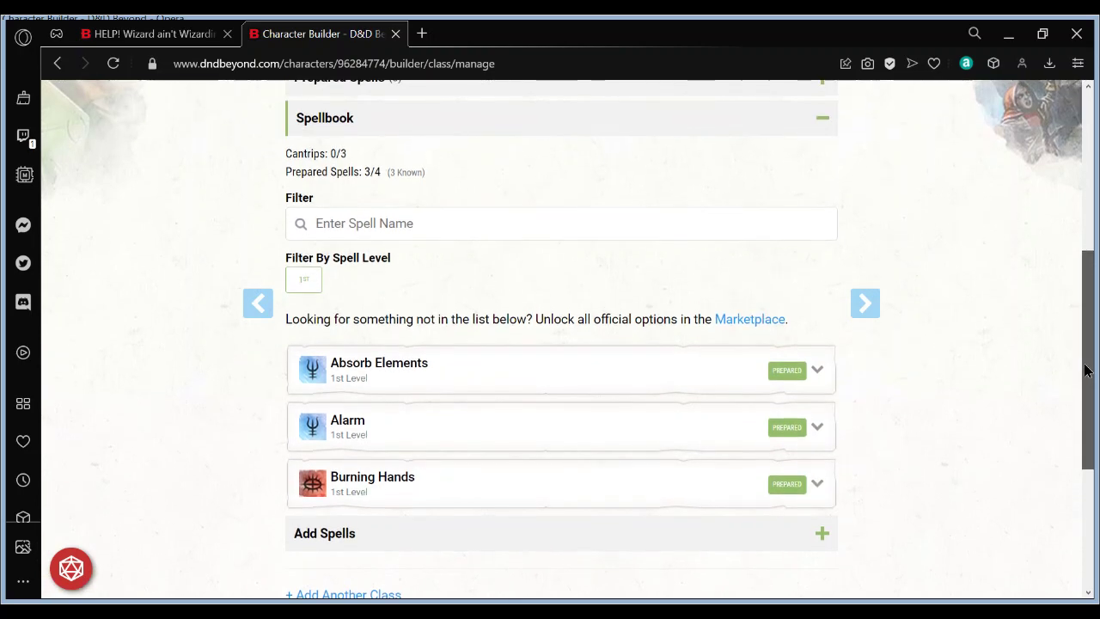
{"action": "scroll", "coordinate": [1085, 311], "scroll_direction": "up", "scroll_amount": 2}
{"action": "left_click", "coordinate": [714, 274]}
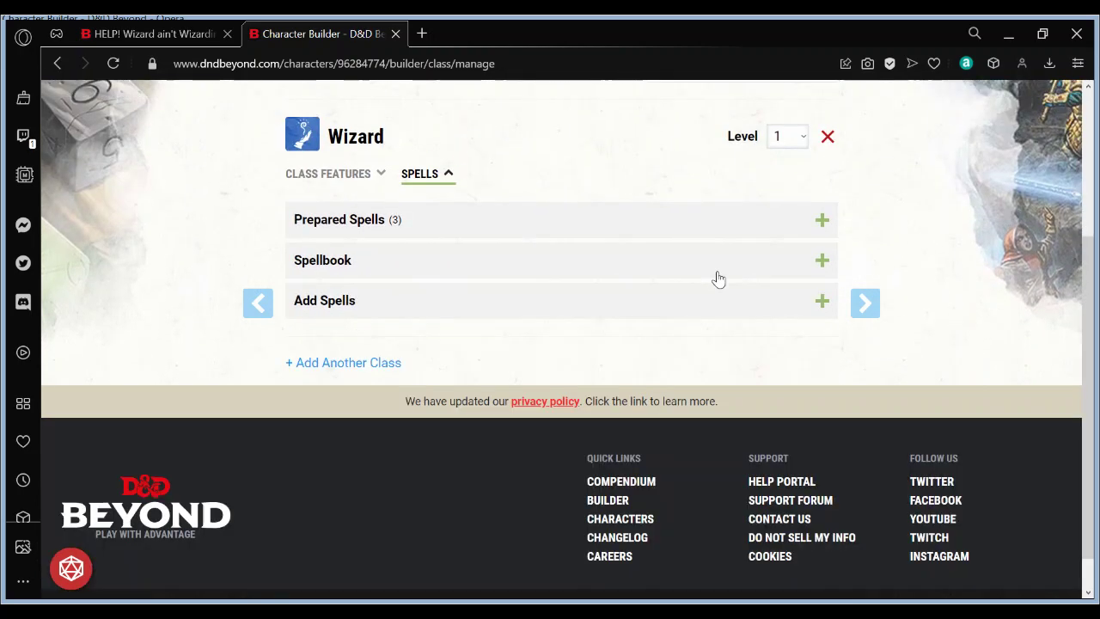
{"action": "left_click", "coordinate": [658, 232]}
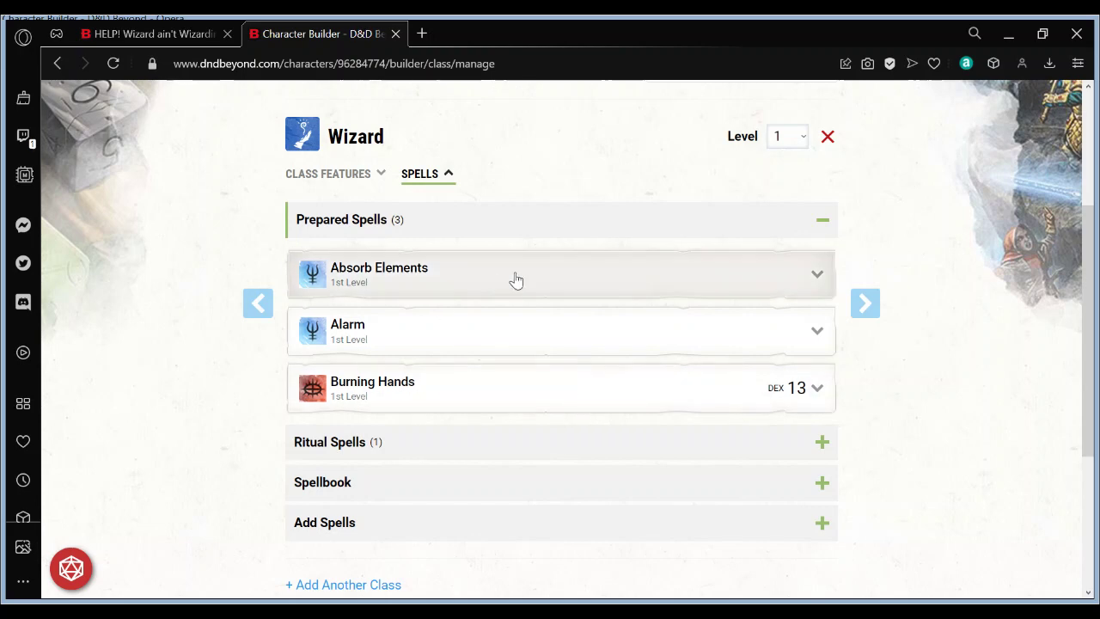
{"action": "left_click", "coordinate": [619, 221]}
- Open the finished character sheet and filter its spell list to 1st level
{"action": "left_click_drag", "start_coordinate": [1087, 283], "coordinate": [1070, 129]}
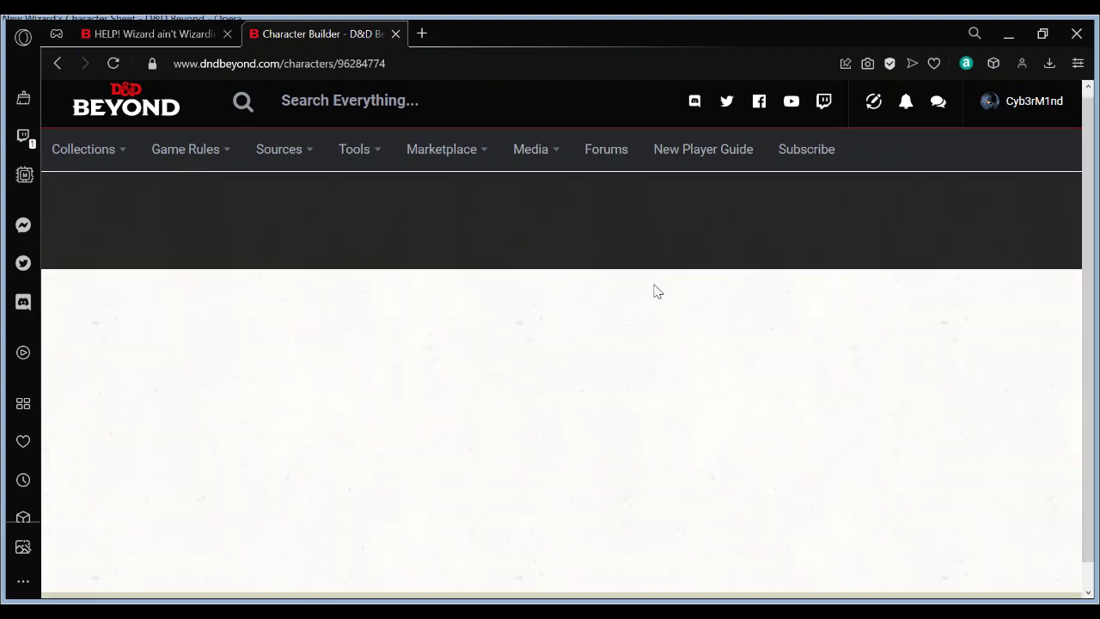
{"action": "scroll", "coordinate": [1089, 130], "scroll_direction": "down", "scroll_amount": 3}
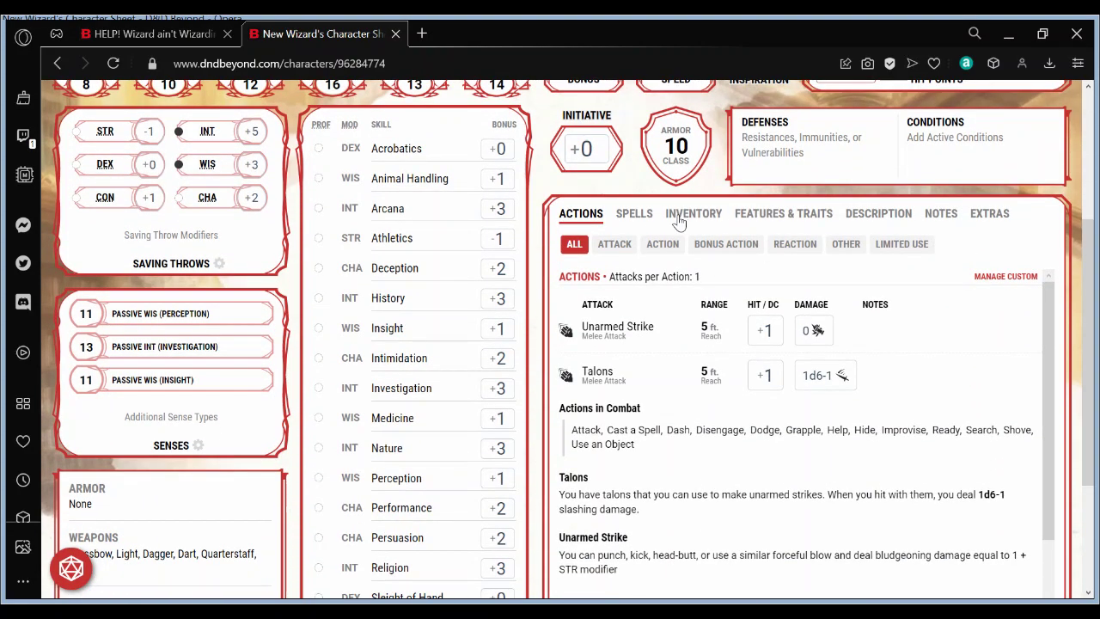
{"action": "left_click", "coordinate": [633, 213]}
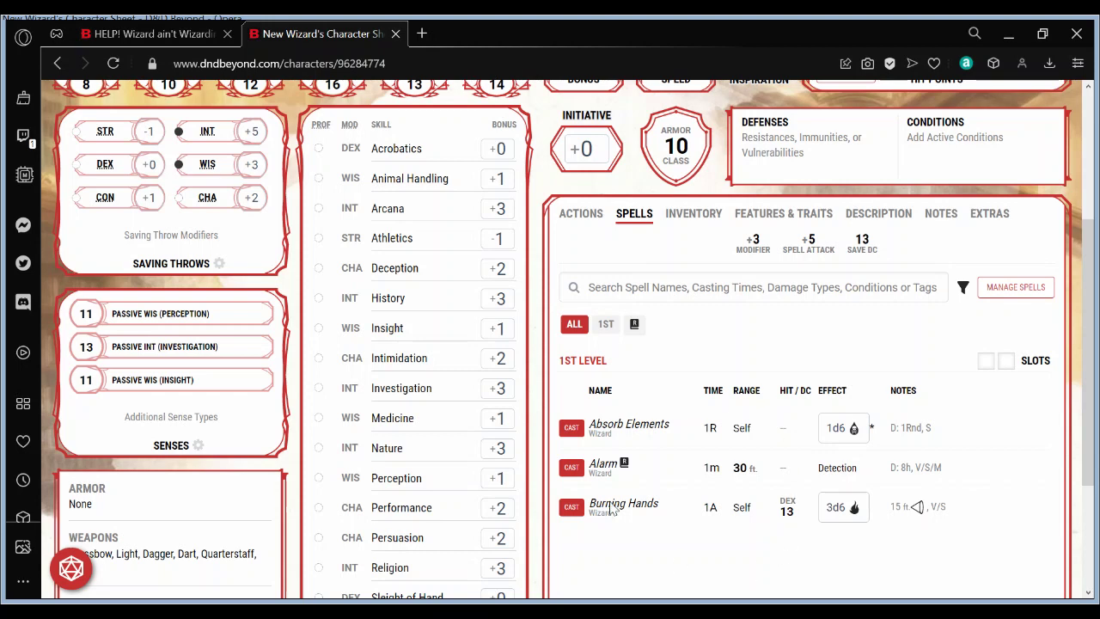
{"action": "left_click", "coordinate": [605, 324]}
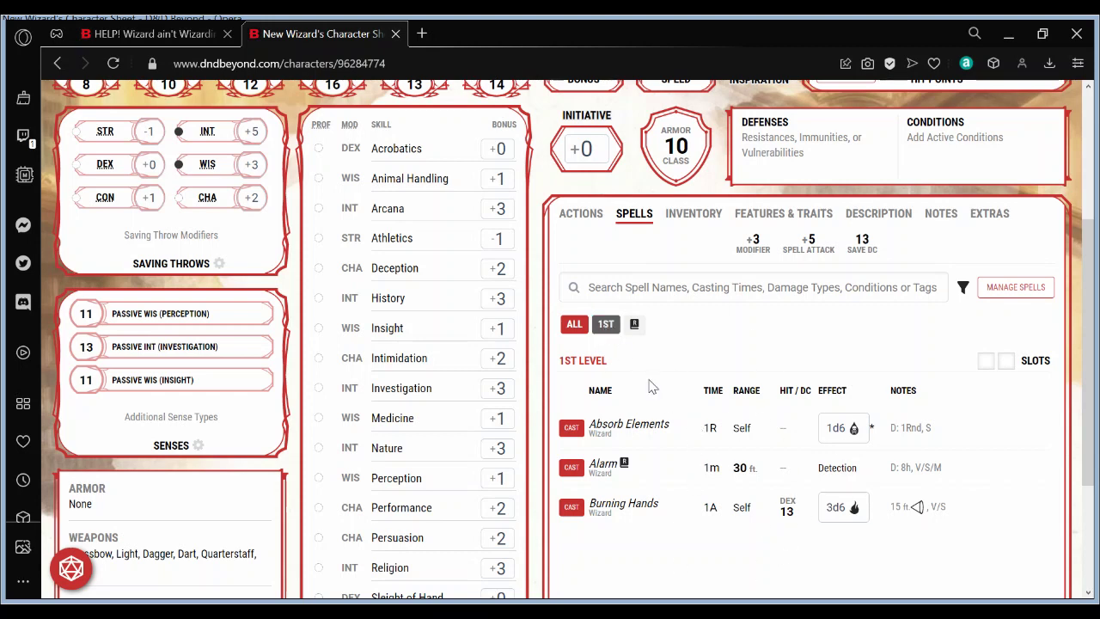
- Open spell management from the character sheet and review the Wizard's Spellbook and Prepared Spells sections
{"action": "left_click", "coordinate": [1020, 292]}
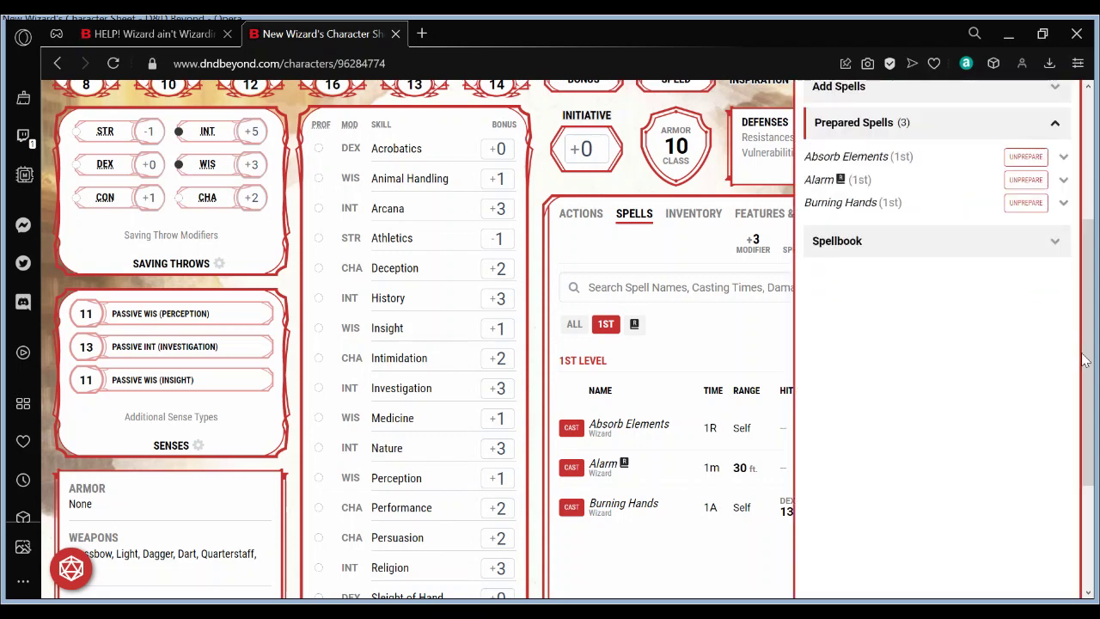
{"action": "scroll", "coordinate": [1089, 355], "scroll_direction": "up", "scroll_amount": 1}
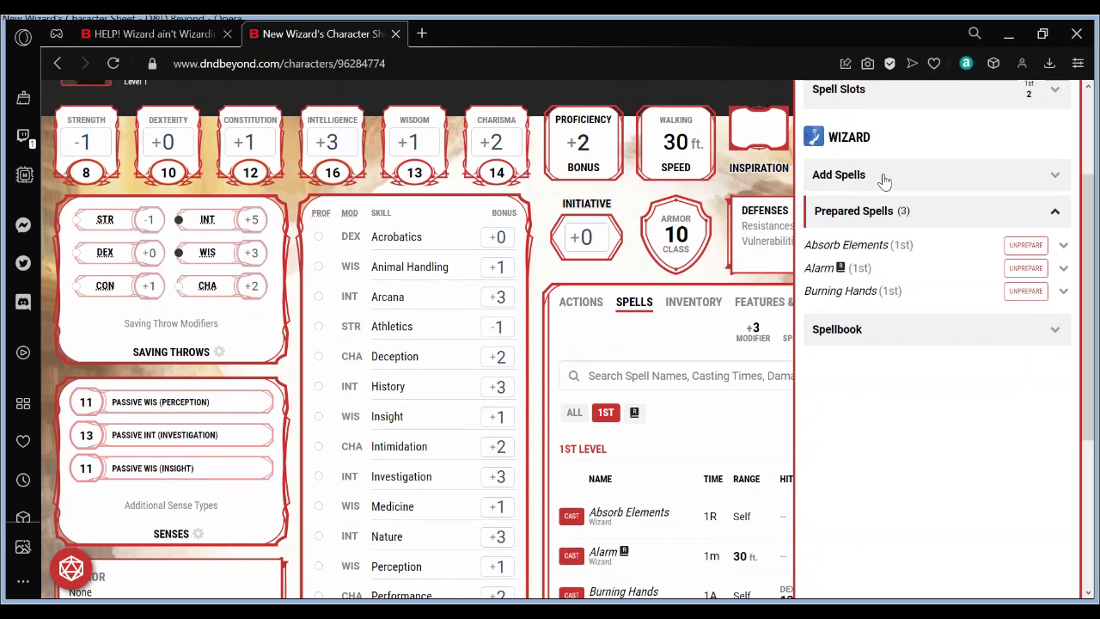
{"action": "left_click", "coordinate": [909, 331]}
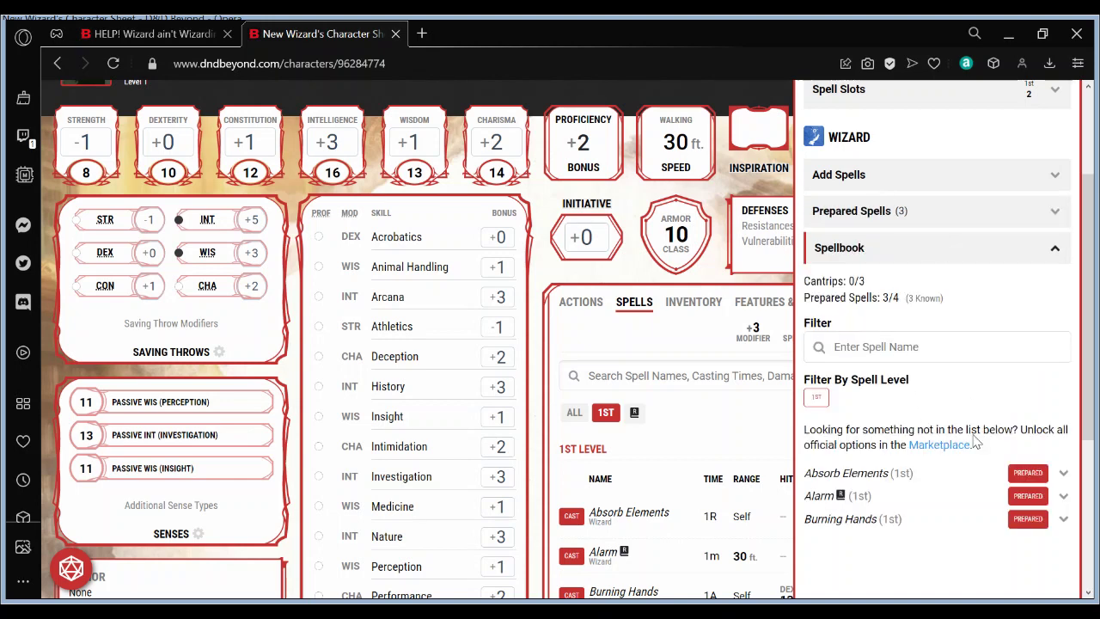
{"action": "left_click", "coordinate": [953, 252]}
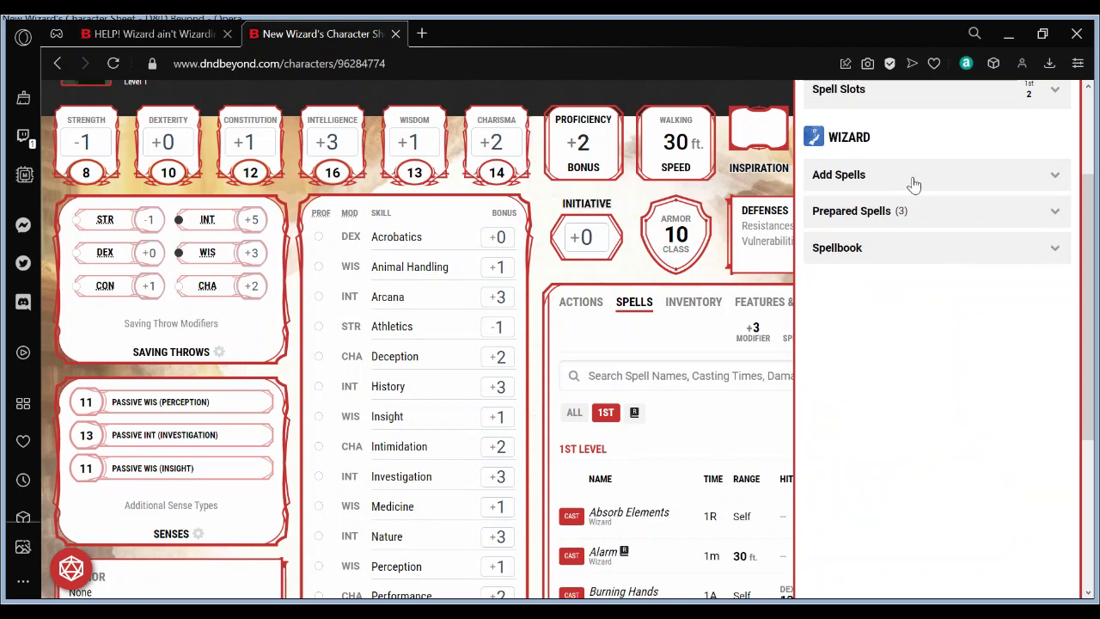
{"action": "left_click", "coordinate": [913, 215]}
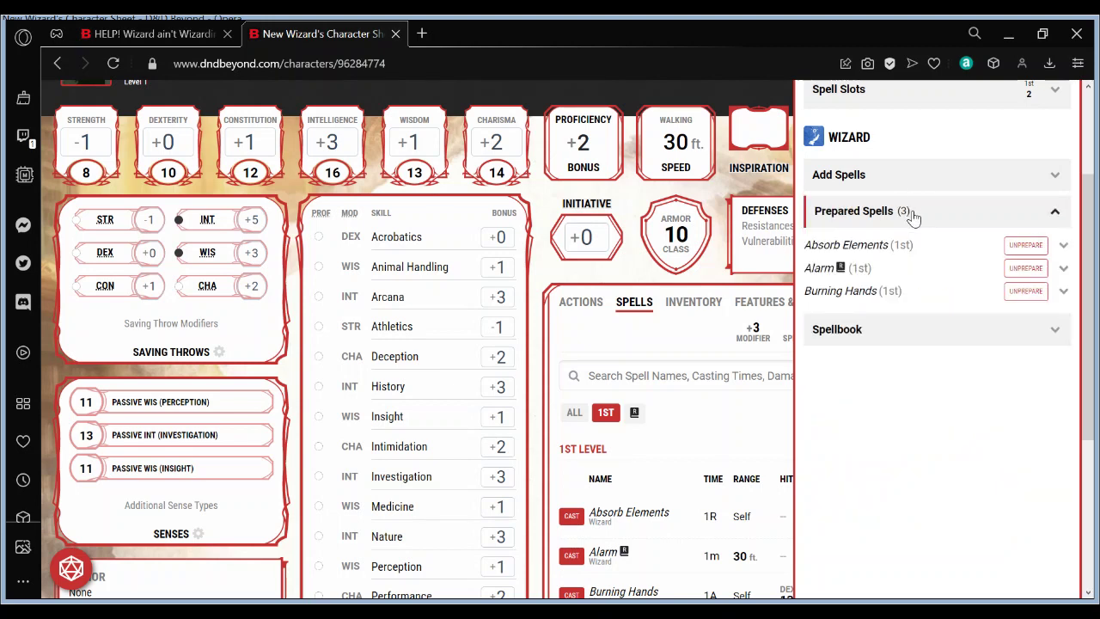
{"action": "left_click", "coordinate": [914, 216]}
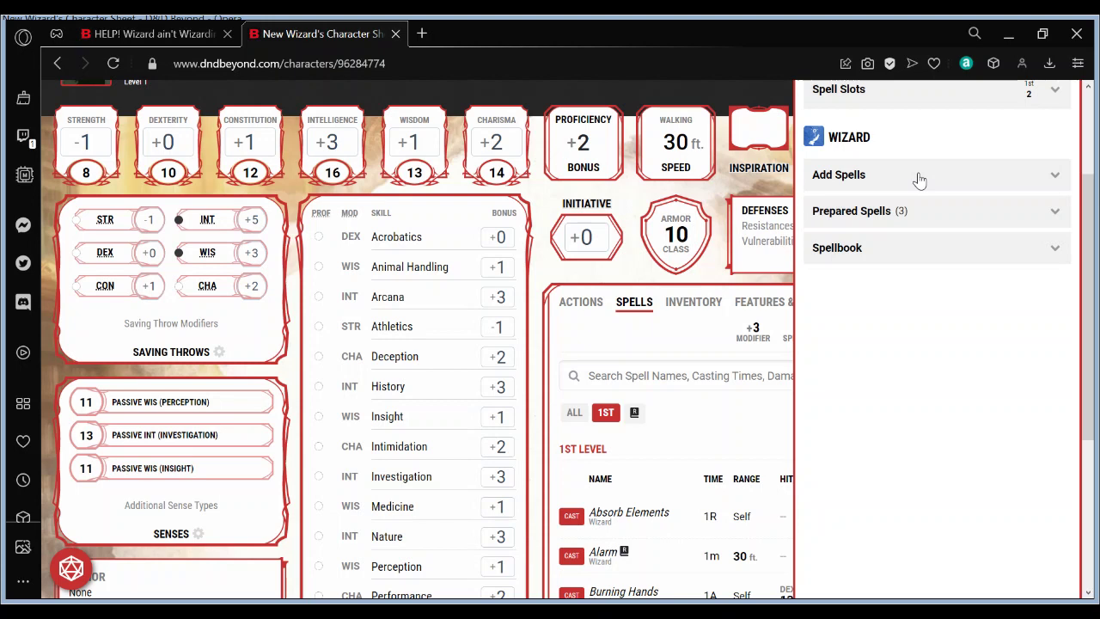
- Expand the Wizard's Add Spells section and filter the available spells to 1st level only
{"action": "left_click", "coordinate": [918, 180]}
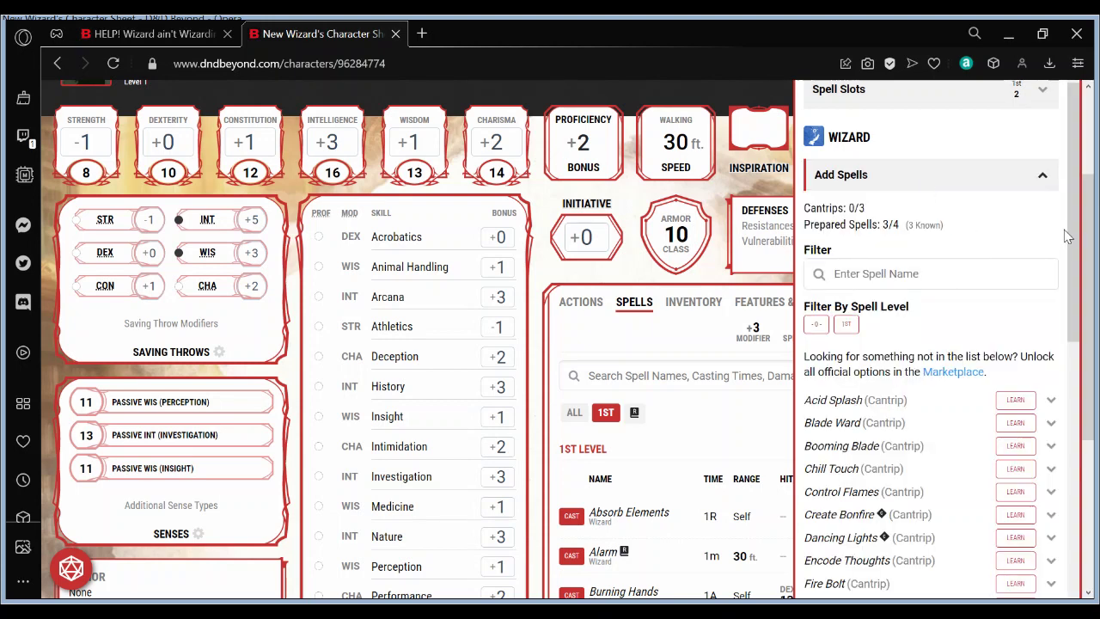
{"action": "scroll", "coordinate": [1066, 236], "scroll_direction": "down", "scroll_amount": 2}
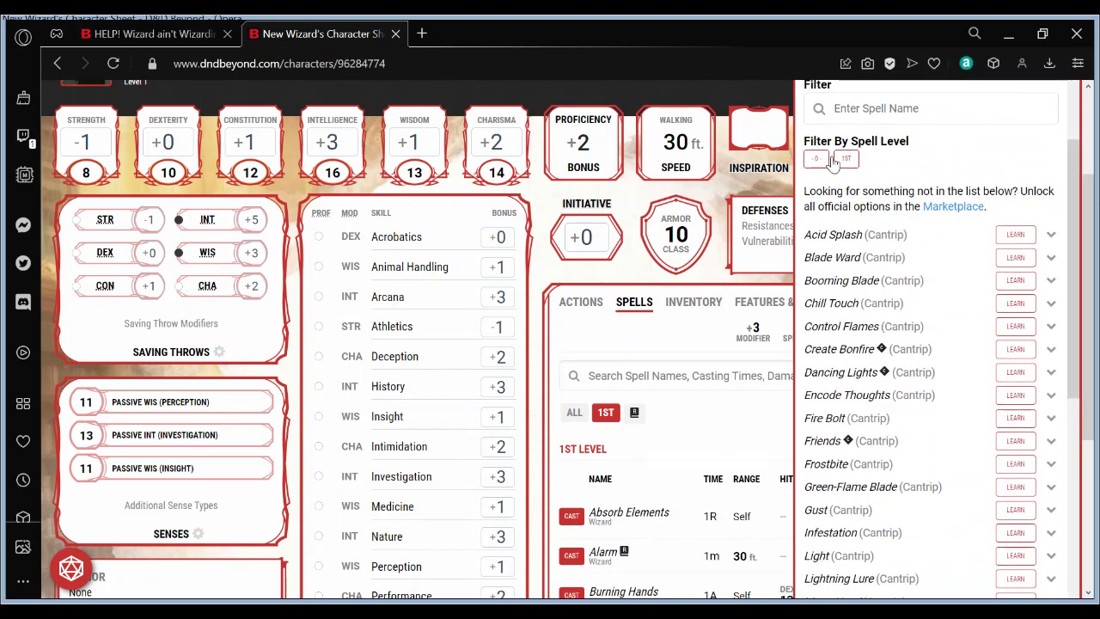
{"action": "left_click", "coordinate": [814, 160]}
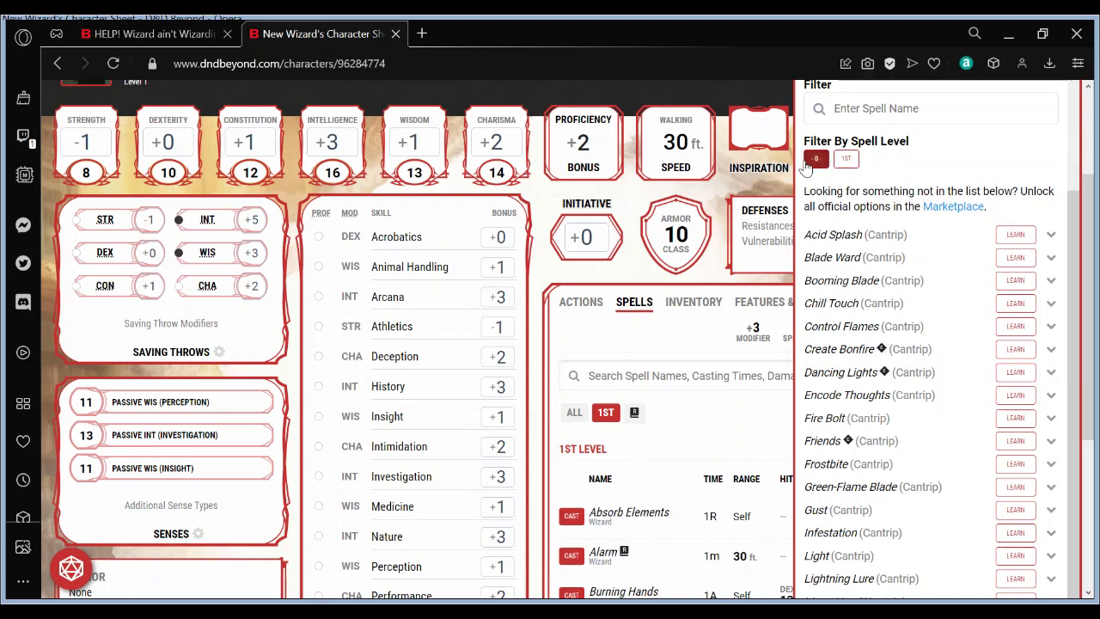
{"action": "left_click", "coordinate": [812, 160]}
{"action": "left_click", "coordinate": [844, 161]}
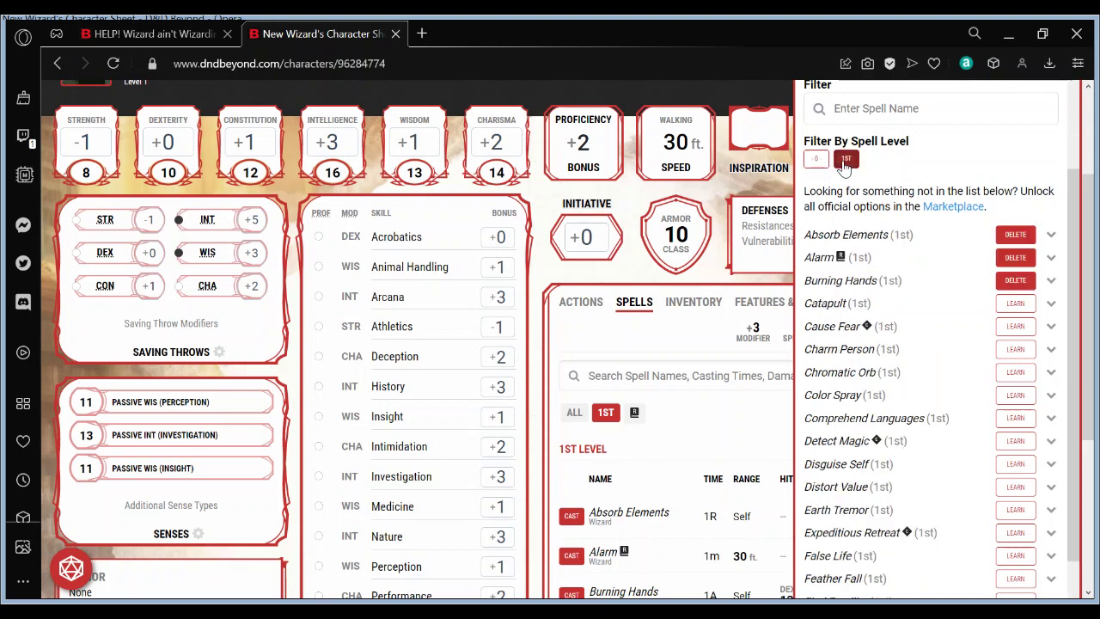
- Learn Catapult, Cause Fear and Charm Person, try learning Chromatic Orb and delete it again, and close the Add Spells section
{"action": "left_click", "coordinate": [1022, 311]}
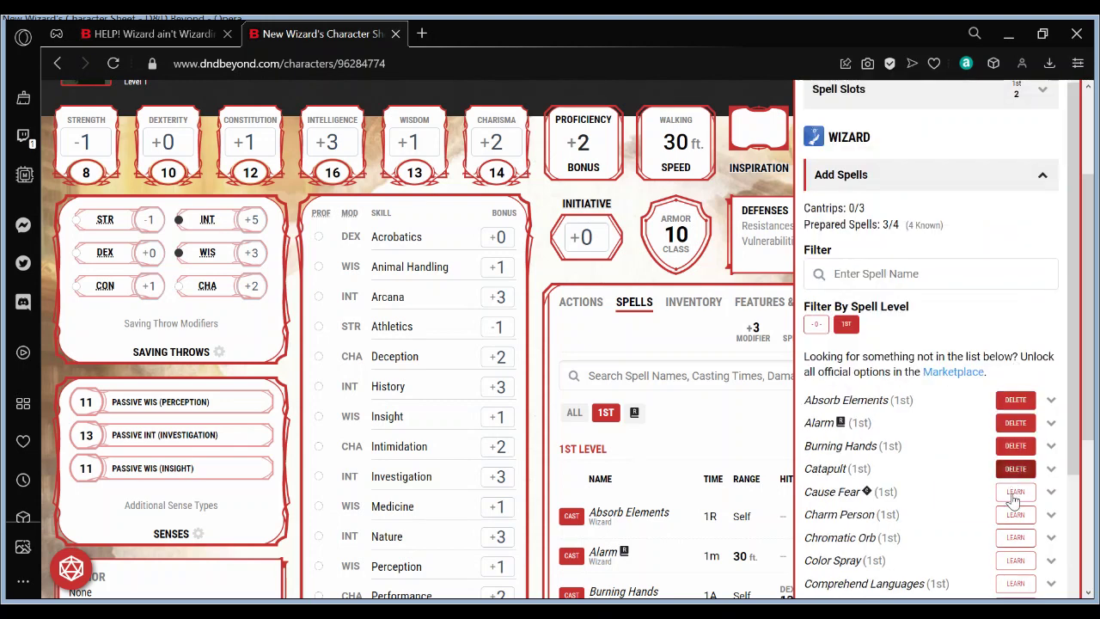
{"action": "left_click", "coordinate": [1014, 494]}
{"action": "left_click", "coordinate": [1015, 515]}
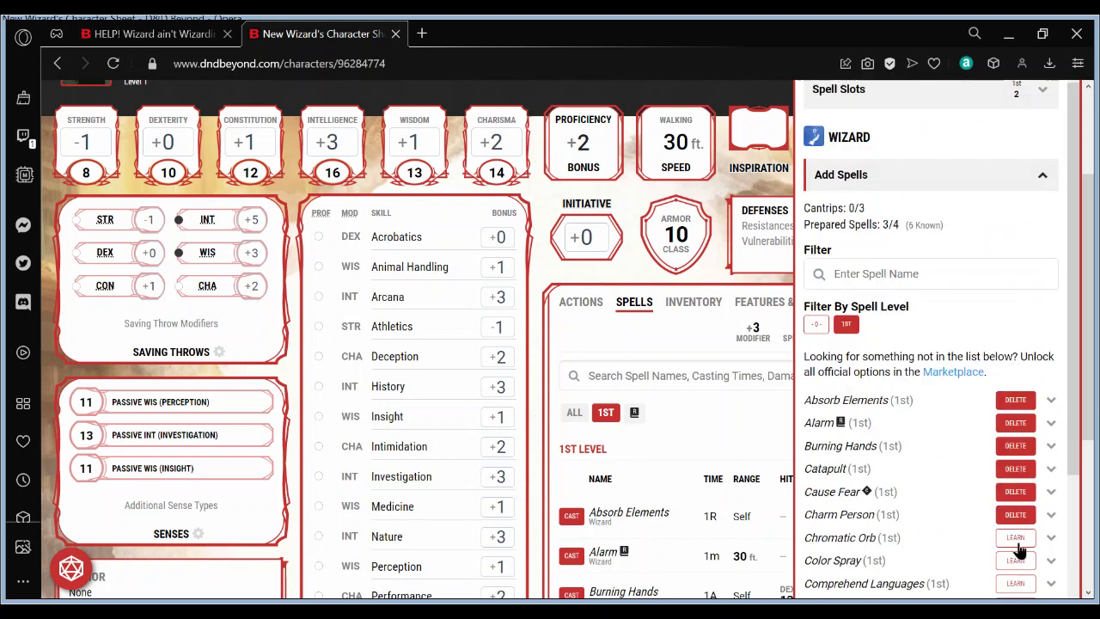
{"action": "left_click", "coordinate": [1017, 539]}
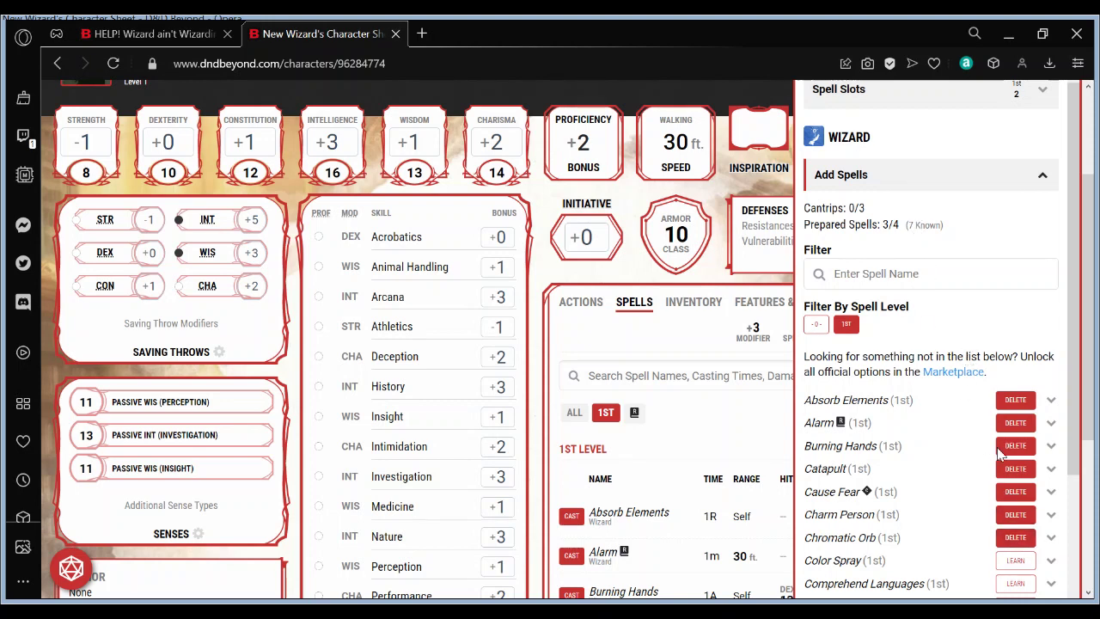
{"action": "left_click", "coordinate": [1018, 537]}
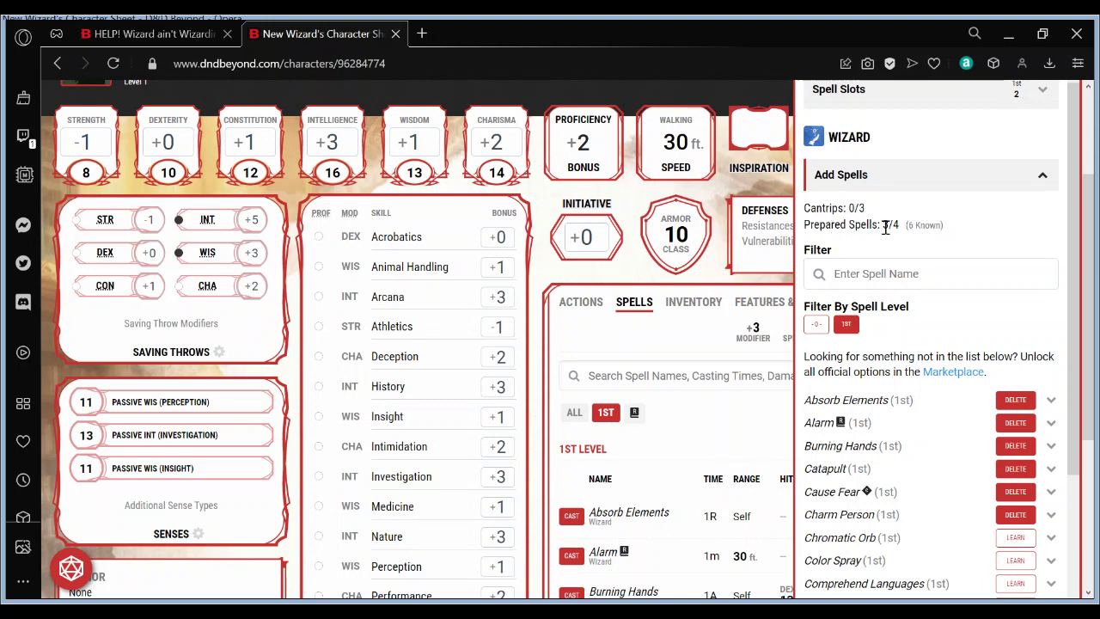
{"action": "left_click", "coordinate": [940, 189]}
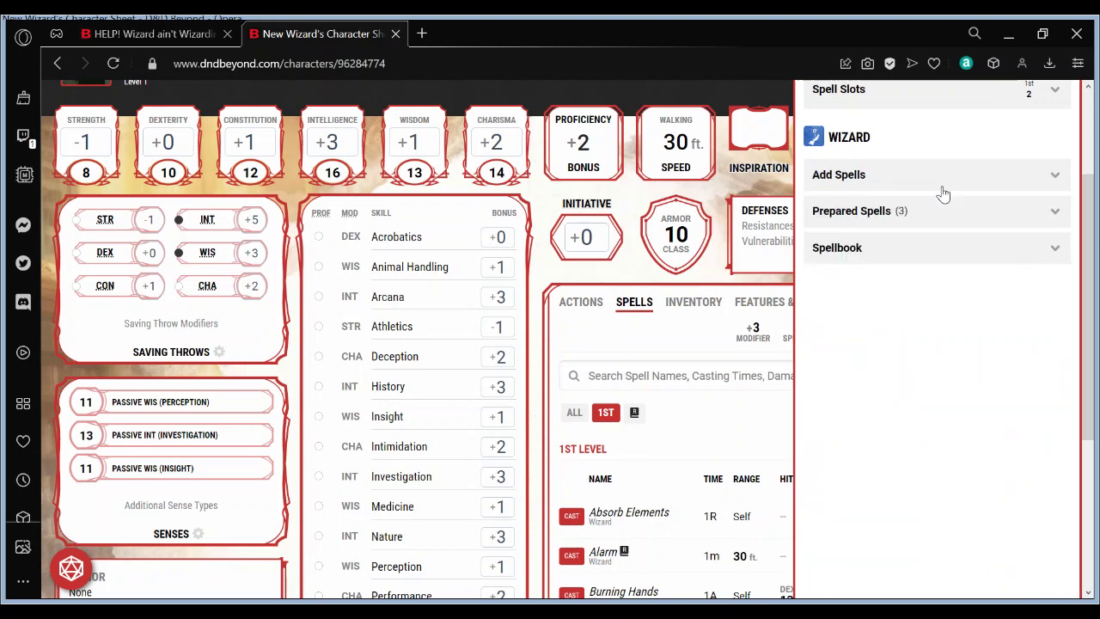
- Check the Prepared Spells section, and prepare Catapult from the Spellbook
{"action": "left_click", "coordinate": [912, 221]}
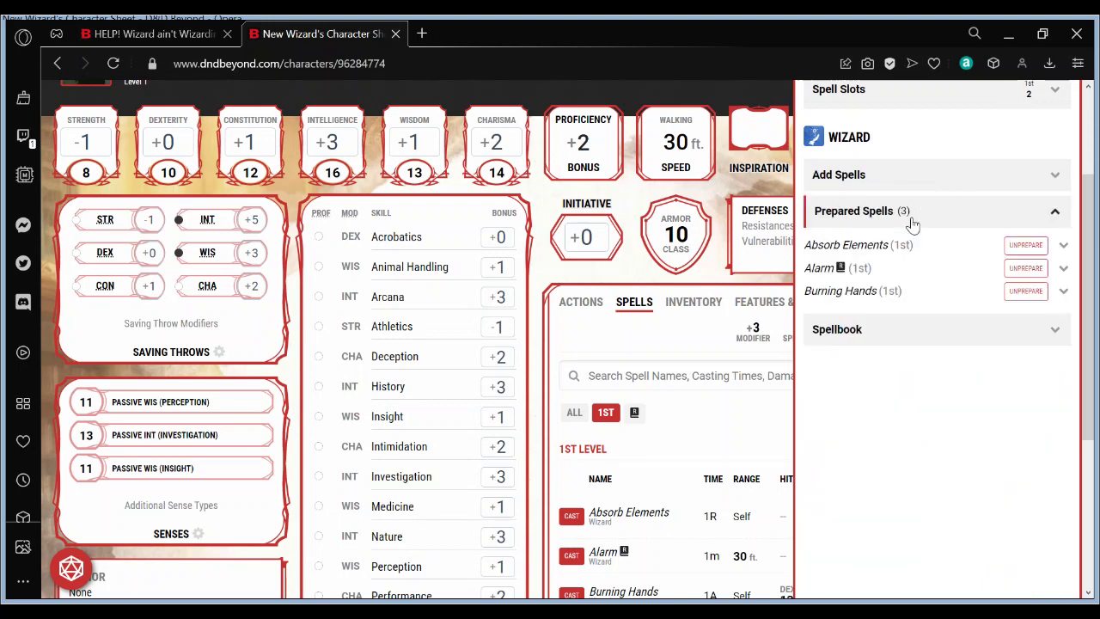
{"action": "left_click", "coordinate": [912, 222]}
{"action": "left_click", "coordinate": [918, 254]}
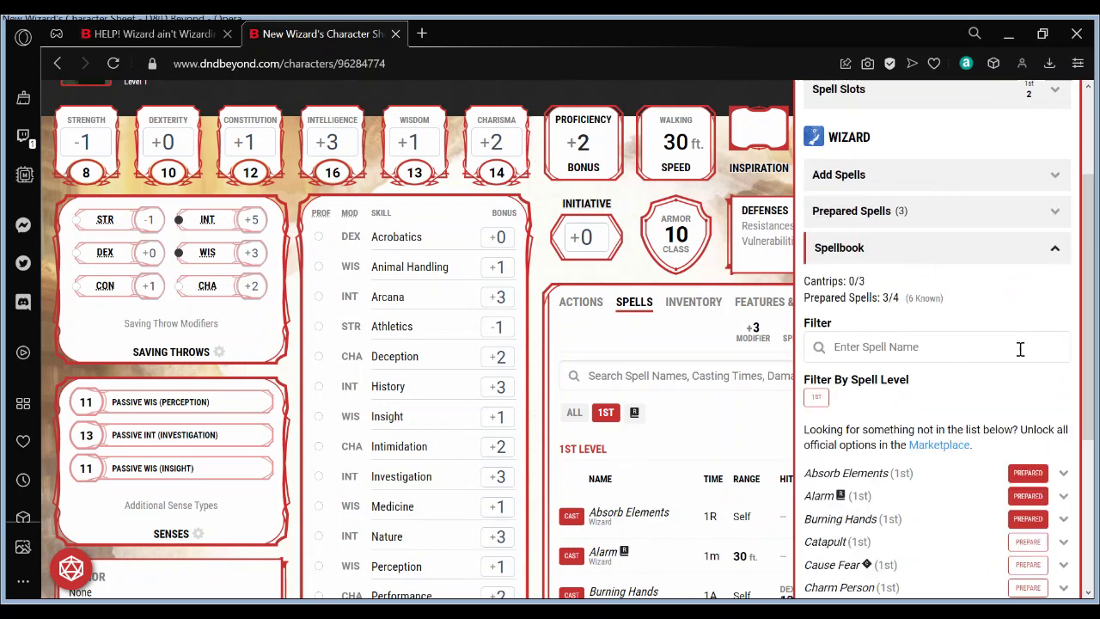
{"action": "left_click", "coordinate": [1028, 542]}
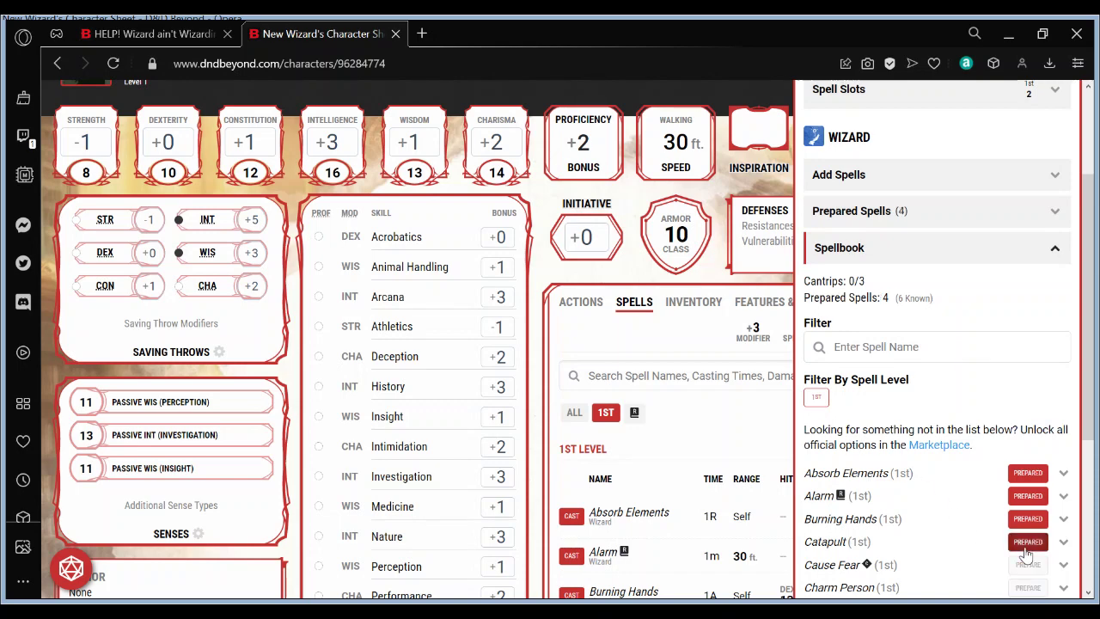
- Review the Spellbook entries, close spell management and look over the 1st-level spells on the character sheet
{"action": "scroll", "coordinate": [1023, 447], "scroll_direction": "down", "scroll_amount": 2}
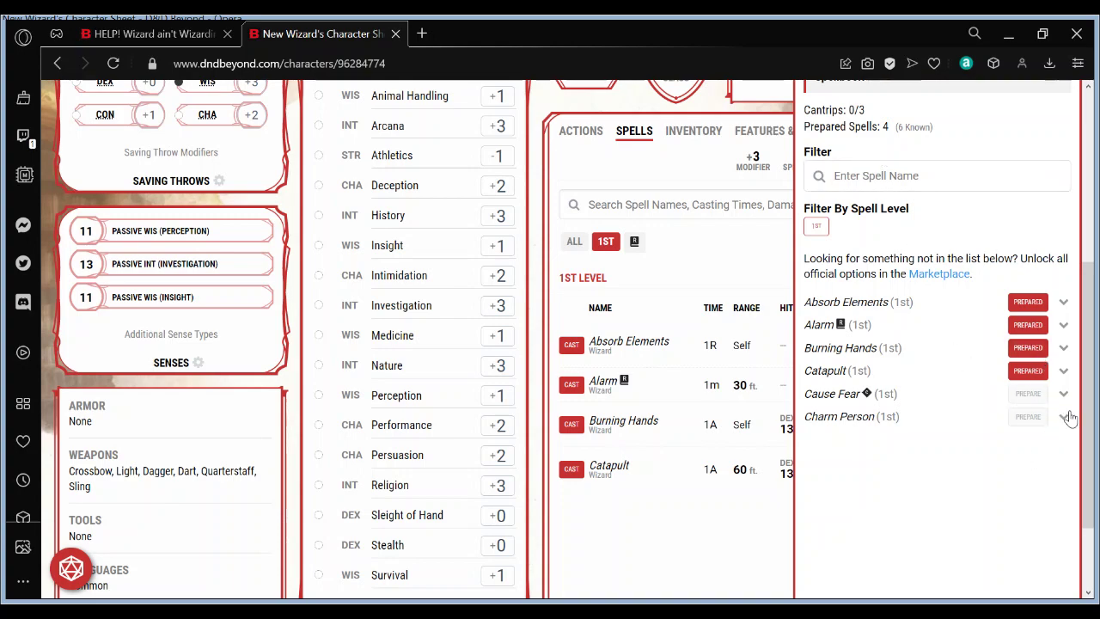
{"action": "scroll", "coordinate": [1089, 421], "scroll_direction": "up", "scroll_amount": 2}
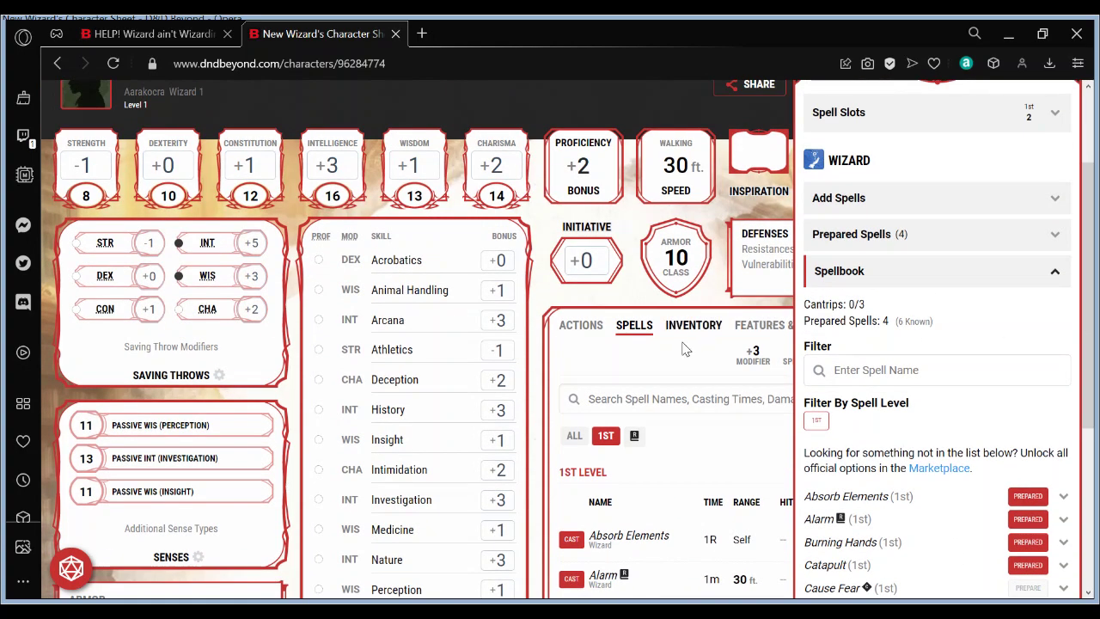
{"action": "left_click", "coordinate": [675, 361]}
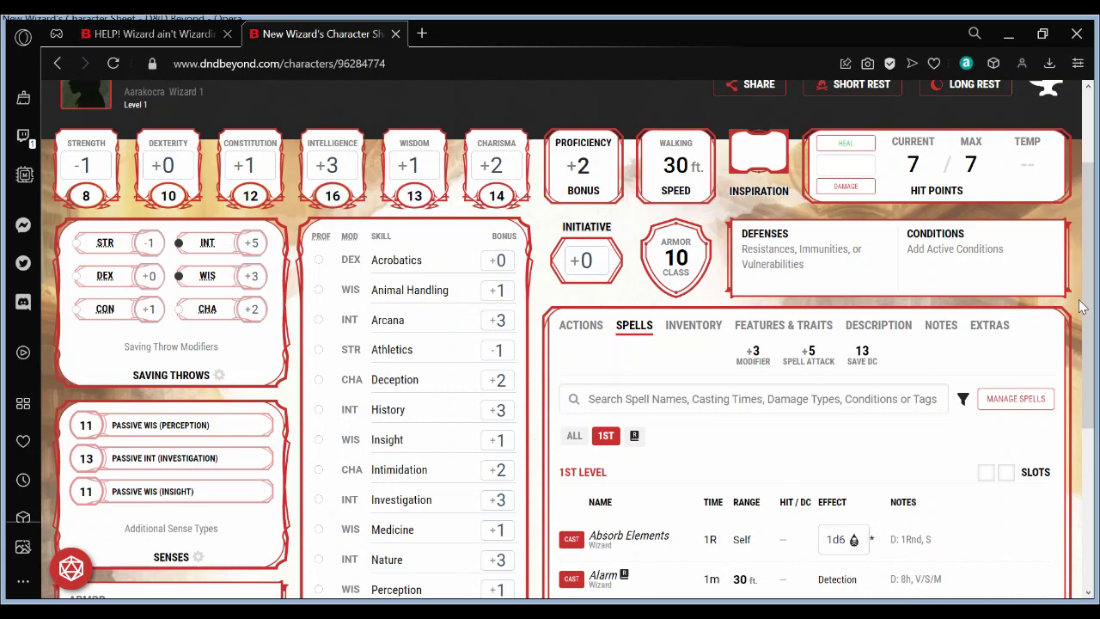
{"action": "scroll", "coordinate": [1084, 309], "scroll_direction": "down", "scroll_amount": 2}
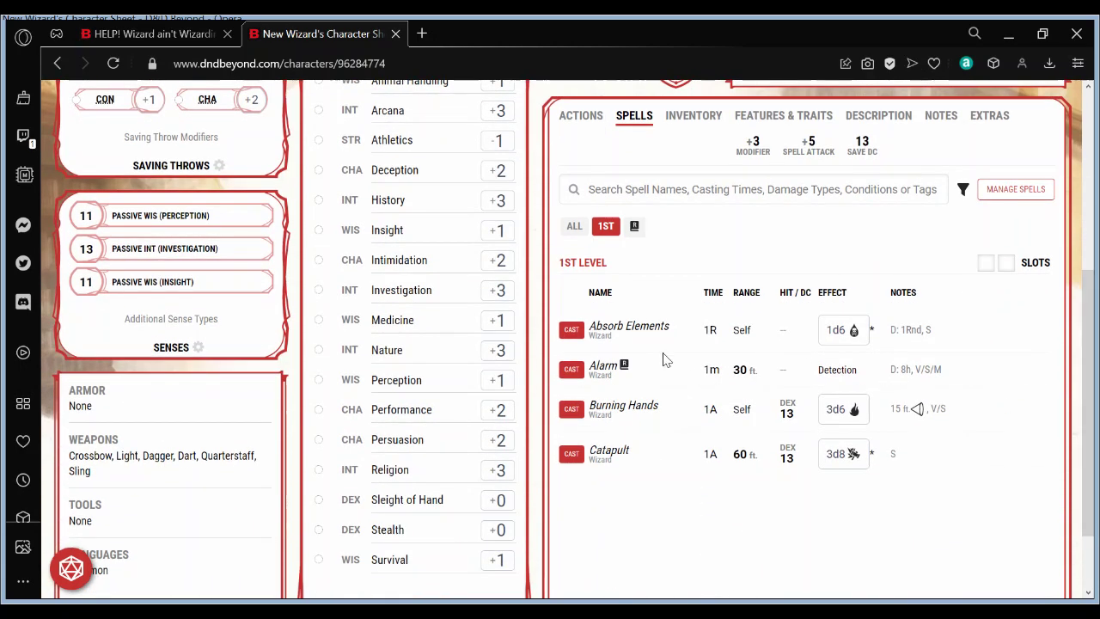